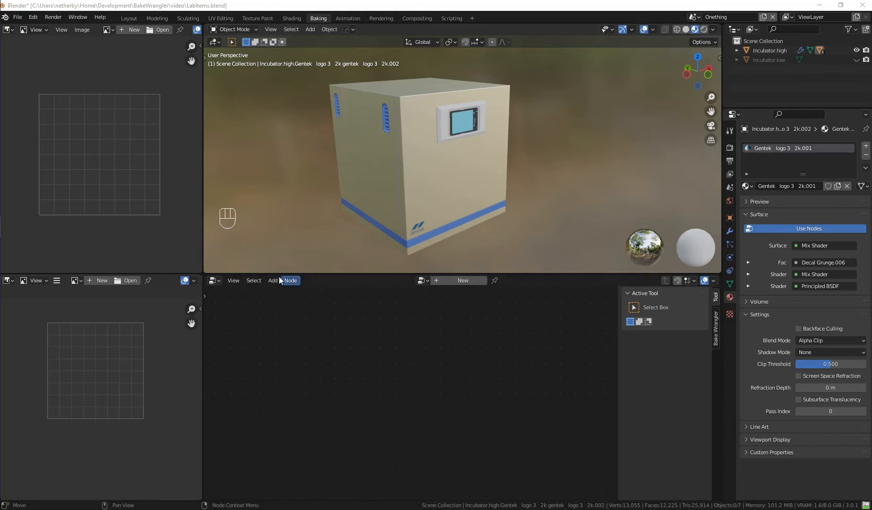
Switch the lower editor to the Bake Node Editor and create a new bake recipe.
{"action": "left_click", "coordinate": [215, 281]}
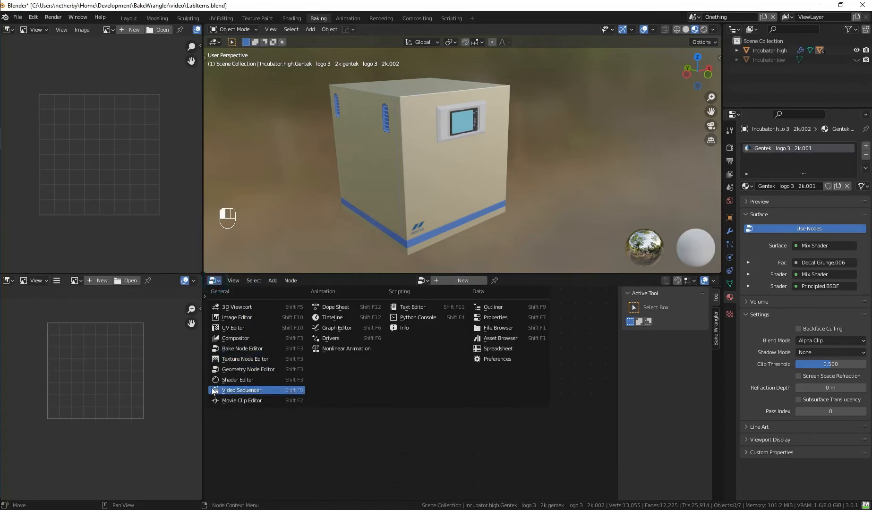
{"action": "left_click", "coordinate": [253, 349]}
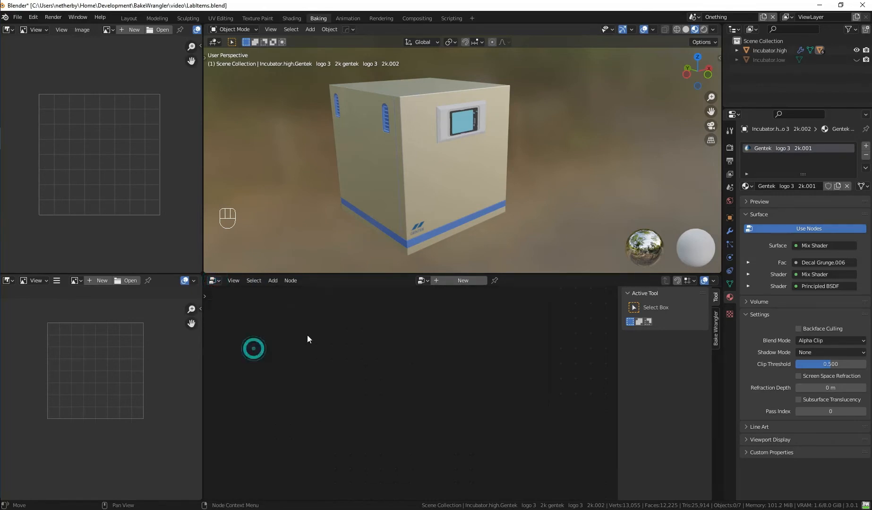
{"action": "left_click", "coordinate": [455, 281]}
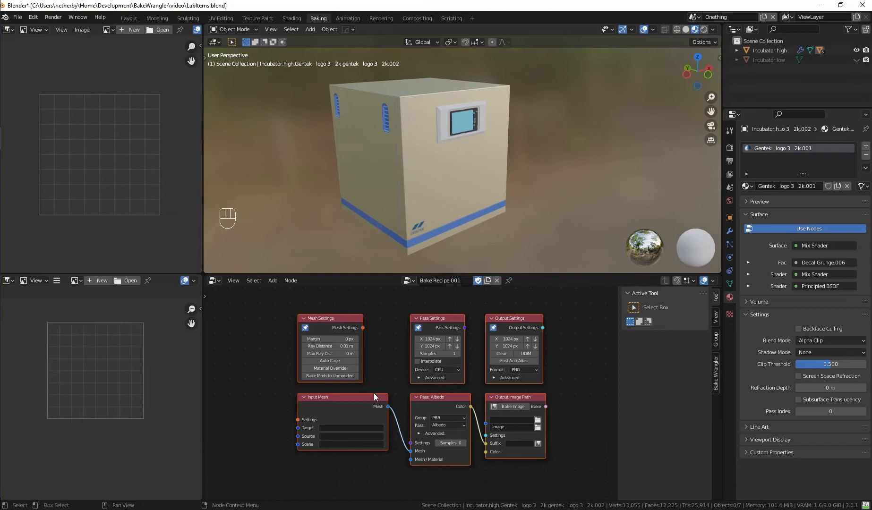
{"action": "scroll", "coordinate": [373, 392], "scroll_direction": "up", "scroll_amount": 3}
{"action": "middle_click_drag", "start_coordinate": [370, 360], "coordinate": [363, 385]}
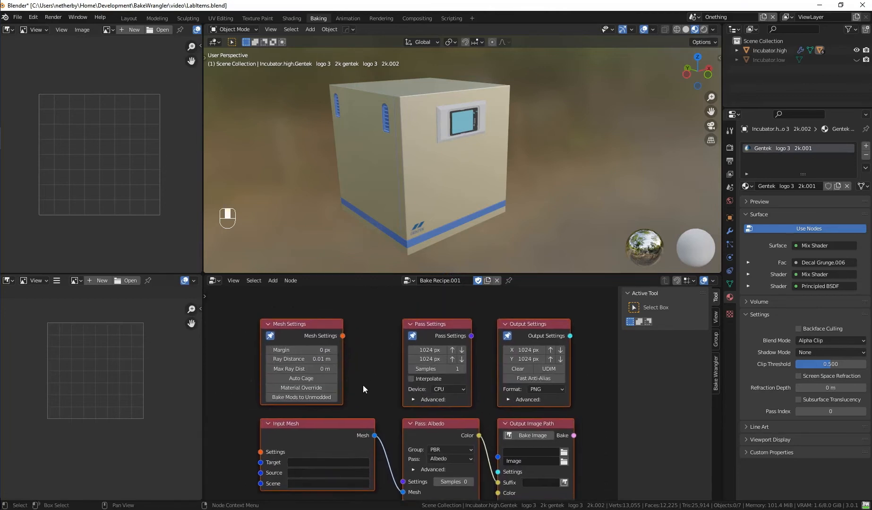
{"action": "left_click", "coordinate": [307, 321]}
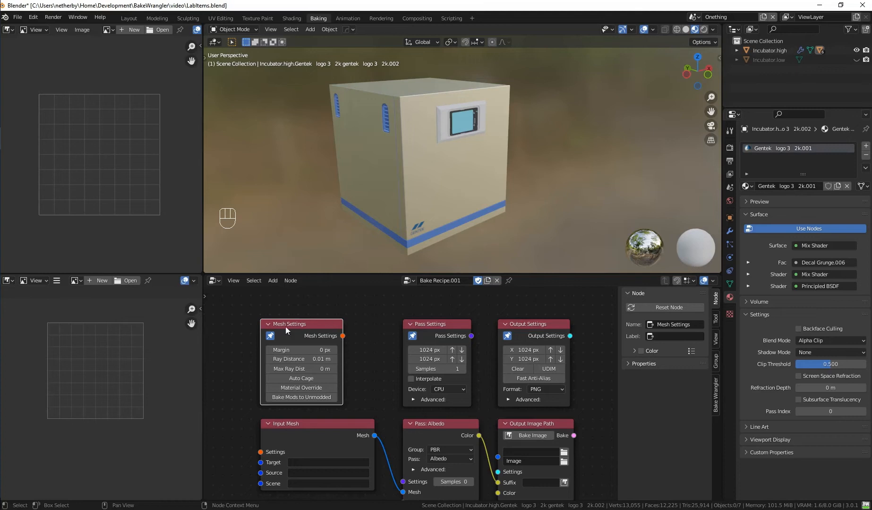
{"action": "left_click", "coordinate": [272, 336]}
Set the Input Mesh node's target to Incubator.low.
{"action": "scroll", "coordinate": [385, 382], "scroll_direction": "down", "scroll_amount": 1}
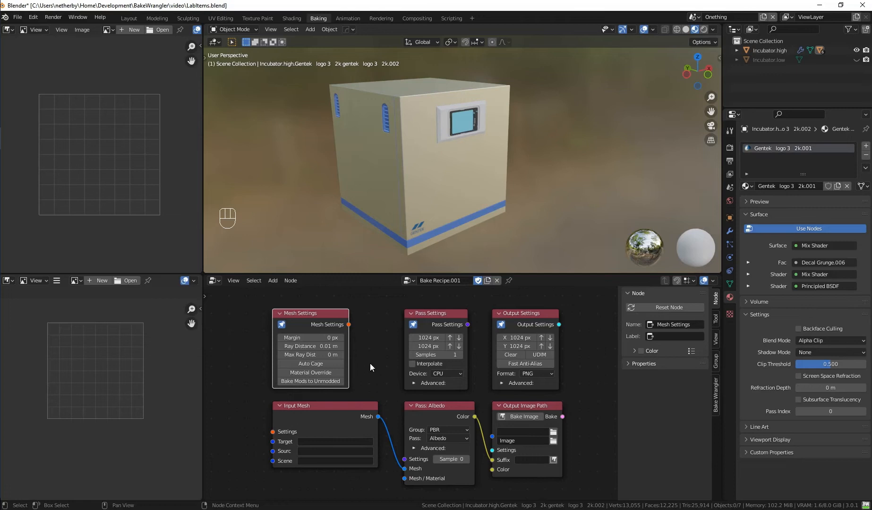
{"action": "middle_click_drag", "start_coordinate": [378, 382], "coordinate": [415, 369]}
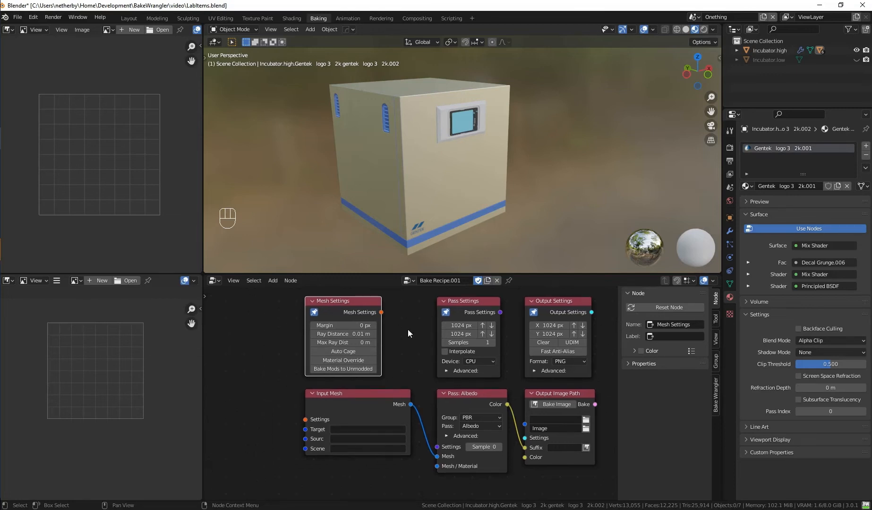
{"action": "left_click", "coordinate": [376, 405]}
{"action": "middle_click_drag", "start_coordinate": [395, 361], "coordinate": [431, 351]}
{"action": "left_click", "coordinate": [387, 418]}
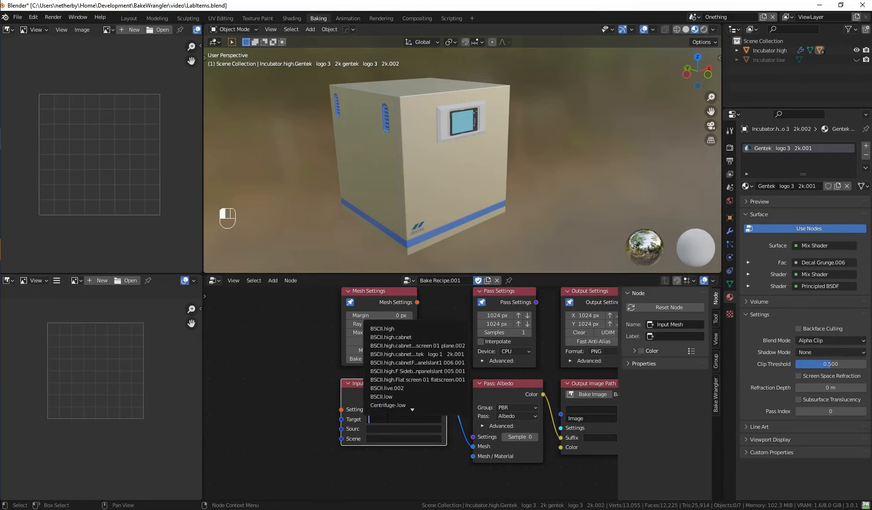
{"action": "type", "text": "inc"}
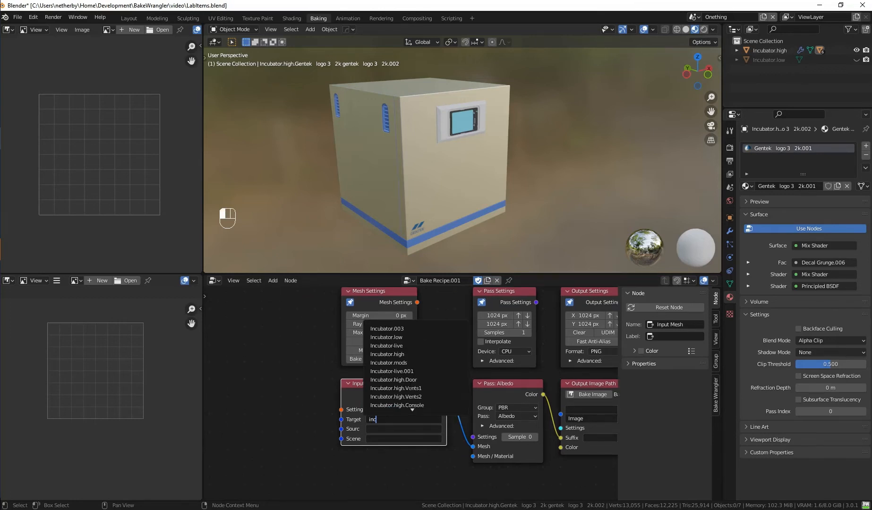
{"action": "left_click", "coordinate": [428, 337]}
Add an Objects node beside the Input Mesh node and connect its Objects output to the Source input.
{"action": "key", "text": "shift"}
{"action": "key", "text": "shift+a"}
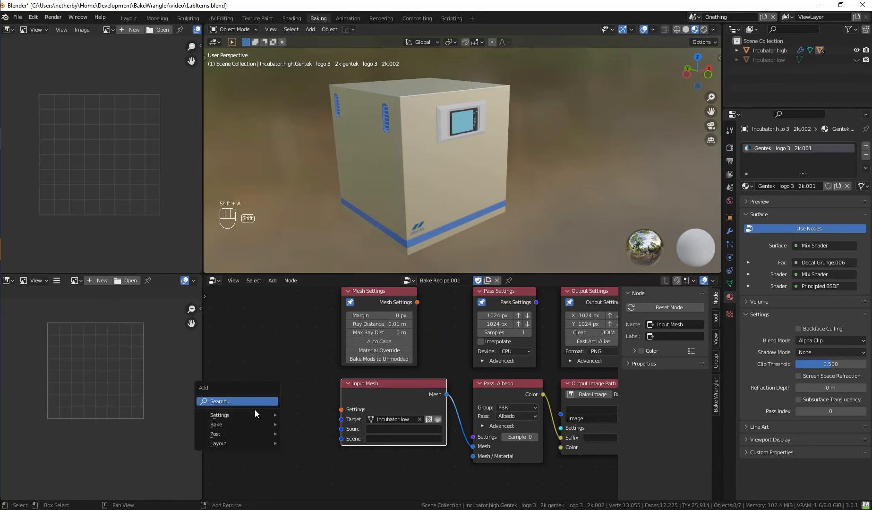
{"action": "mouse_move", "coordinate": [241, 424]}
{"action": "left_click", "coordinate": [304, 367]}
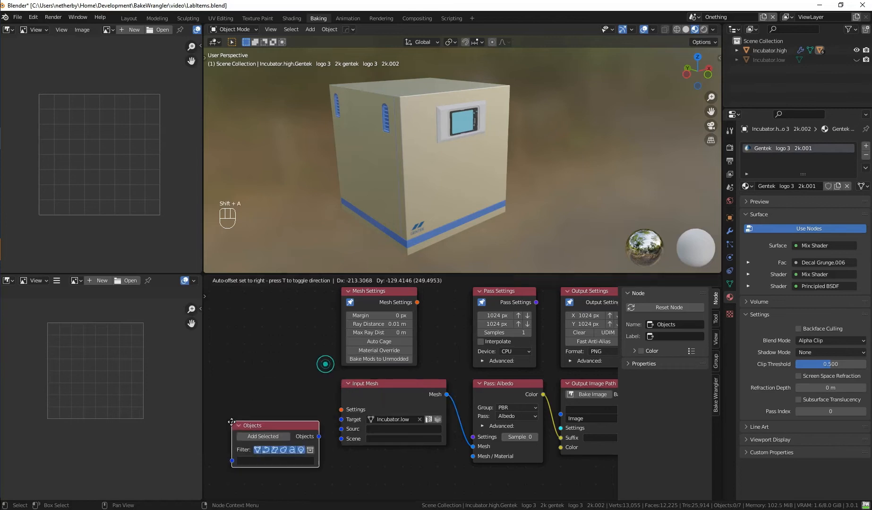
{"action": "left_click", "coordinate": [214, 419]}
{"action": "left_click_drag", "start_coordinate": [302, 435], "coordinate": [353, 428]}
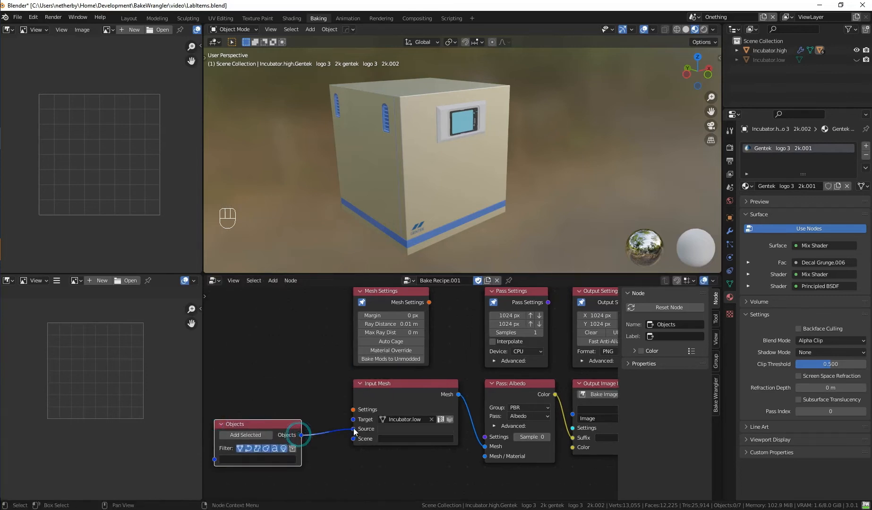
{"action": "left_click_drag", "start_coordinate": [267, 424], "coordinate": [278, 419]}
Select all visible incubator objects in the 3D viewport and add them to the Objects node.
{"action": "key", "text": "a"}
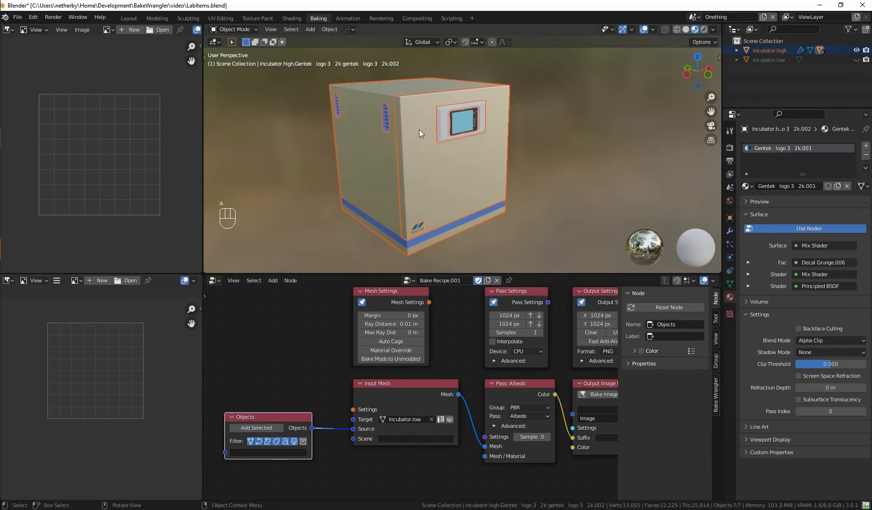
{"action": "left_click", "coordinate": [259, 428]}
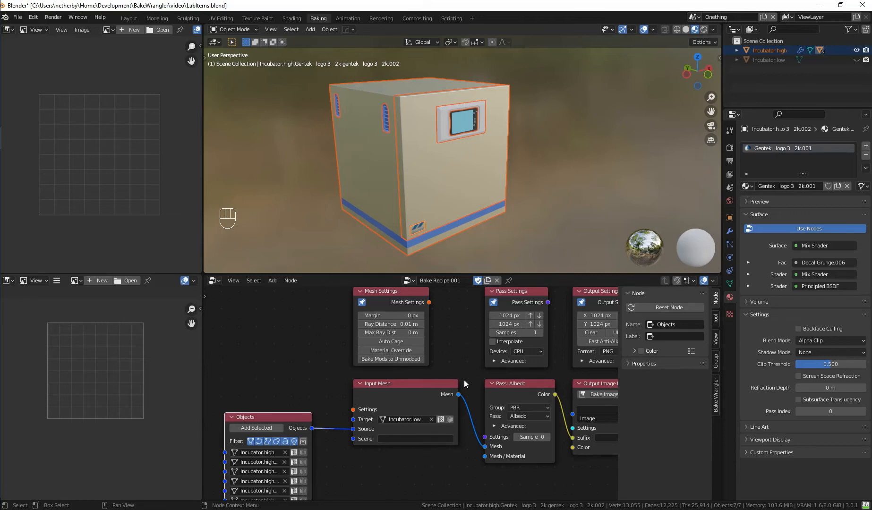
{"action": "key", "text": "n"}
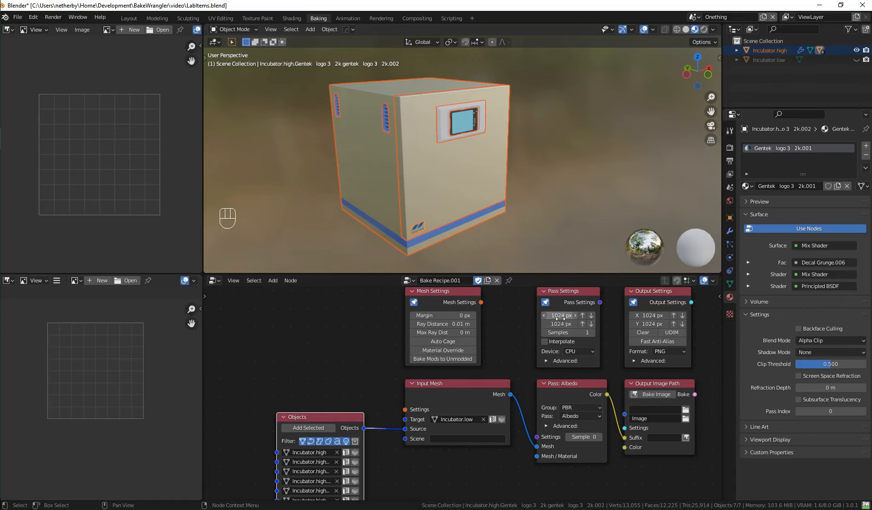
Set the margin to 4 px and the ray distance to 0.04 m in the Mesh Settings node.
{"action": "left_click", "coordinate": [581, 315]}
{"action": "left_click", "coordinate": [591, 315]}
{"action": "left_click", "coordinate": [463, 315]}
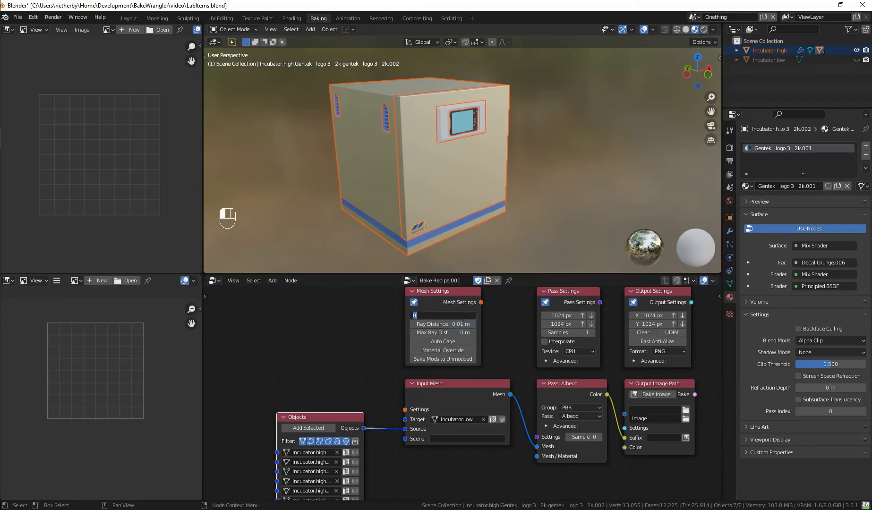
{"action": "type", "text": "4"}
{"action": "key", "text": "Return"}
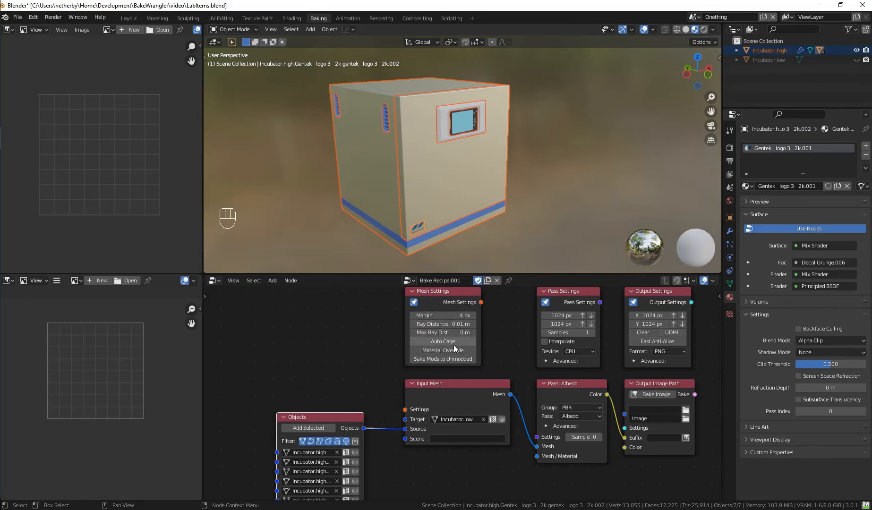
{"action": "left_click", "coordinate": [474, 324]}
{"action": "left_click", "coordinate": [473, 324]}
{"action": "left_click", "coordinate": [473, 324]}
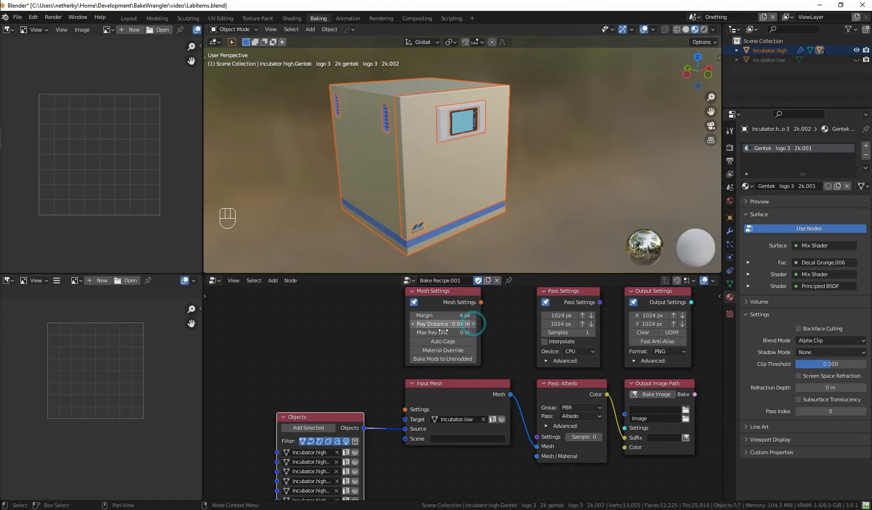
Change the color mode to RGBA in the Output Settings node's advanced options.
{"action": "left_click", "coordinate": [633, 360]}
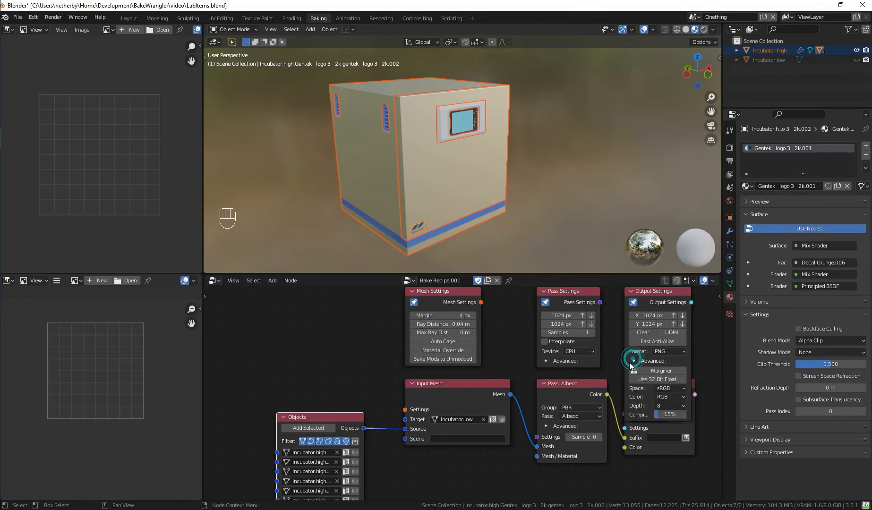
{"action": "left_click", "coordinate": [670, 396]}
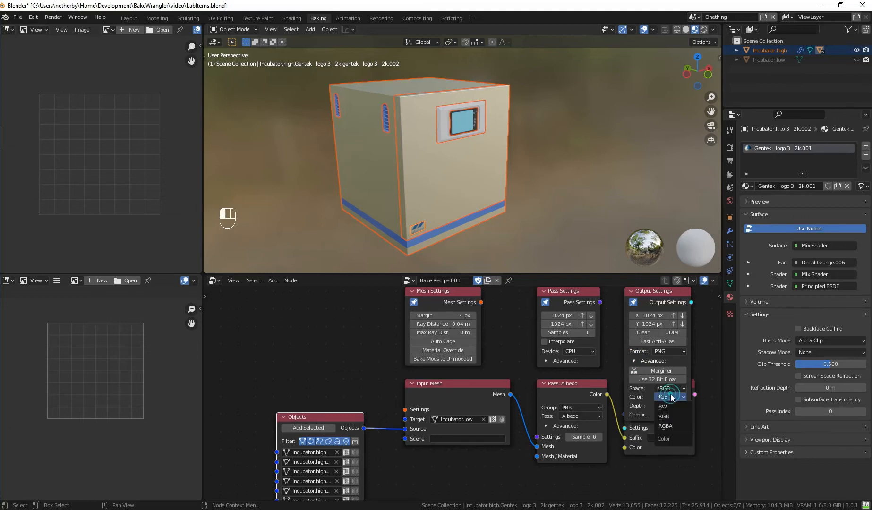
{"action": "left_click", "coordinate": [678, 427]}
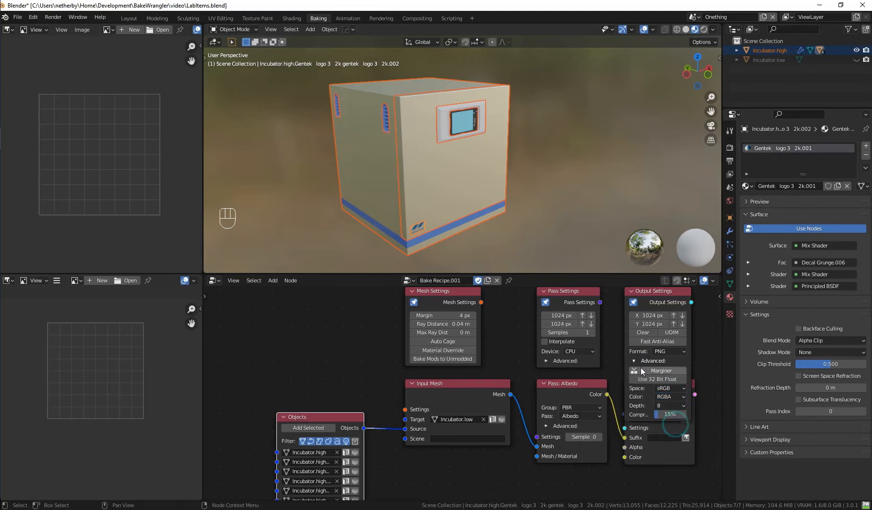
{"action": "left_click", "coordinate": [634, 360]}
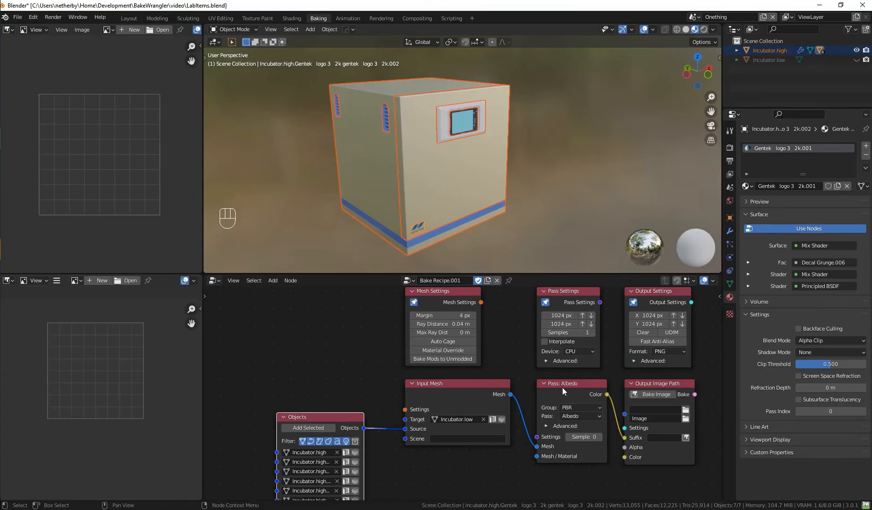
Duplicate the Albedo pass node, place the copy below it, and set the copy's pass to Metallic.
{"action": "middle_click_drag", "start_coordinate": [541, 388], "coordinate": [478, 355]}
{"action": "scroll", "coordinate": [477, 355], "scroll_direction": "down", "scroll_amount": 1}
{"action": "middle_click_drag", "start_coordinate": [427, 391], "coordinate": [420, 360]}
{"action": "scroll", "coordinate": [445, 422], "scroll_direction": "up", "scroll_amount": 1}
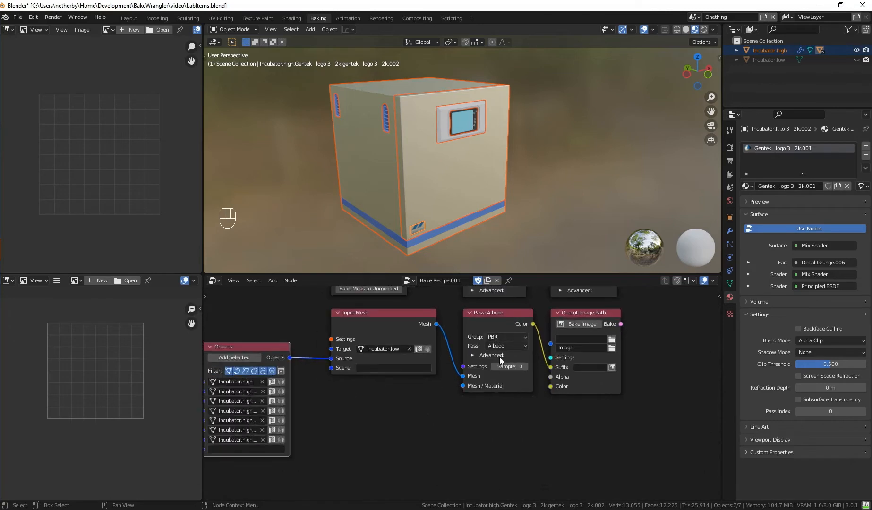
{"action": "left_click", "coordinate": [500, 327]}
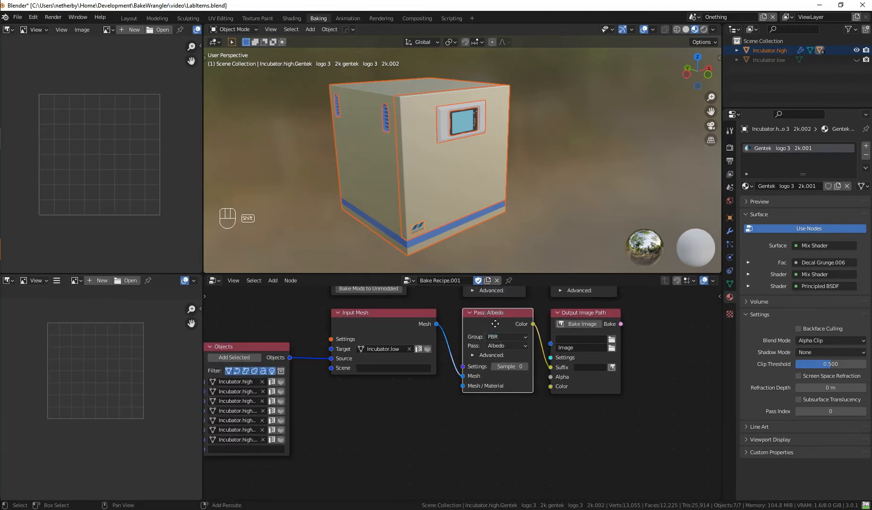
{"action": "key", "text": "shift+d"}
{"action": "left_click", "coordinate": [498, 415]}
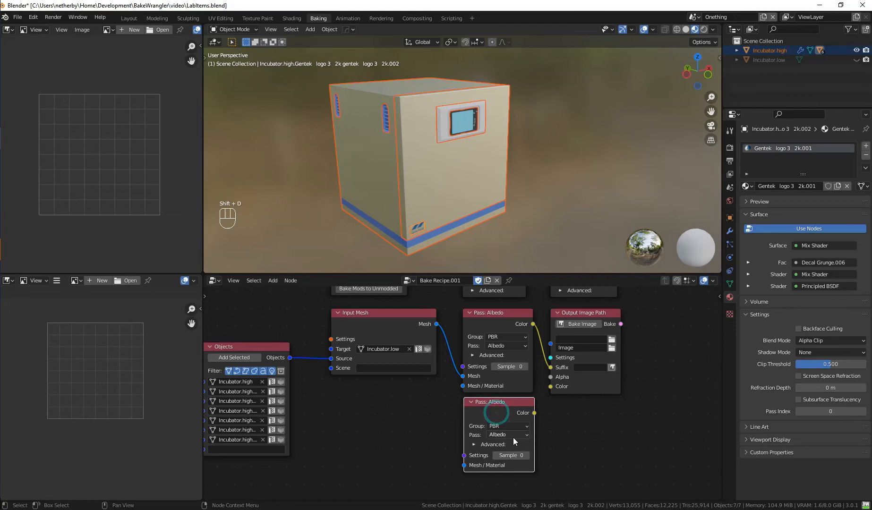
{"action": "left_click", "coordinate": [513, 436]}
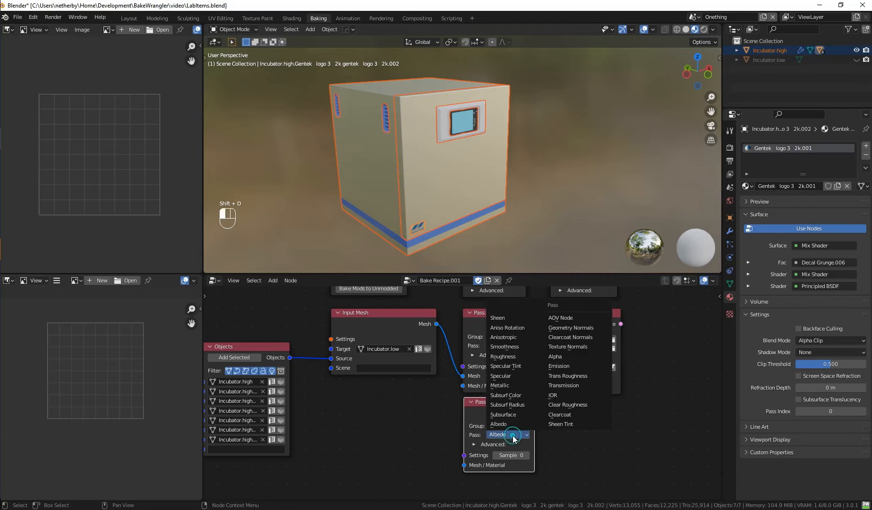
{"action": "left_click", "coordinate": [516, 384]}
Duplicate the Metallic pass node, place the copy below it, and set the copy's pass to Smoothness.
{"action": "scroll", "coordinate": [566, 436], "scroll_direction": "up", "scroll_amount": 1}
{"action": "middle_click_drag", "start_coordinate": [566, 436], "coordinate": [551, 377]}
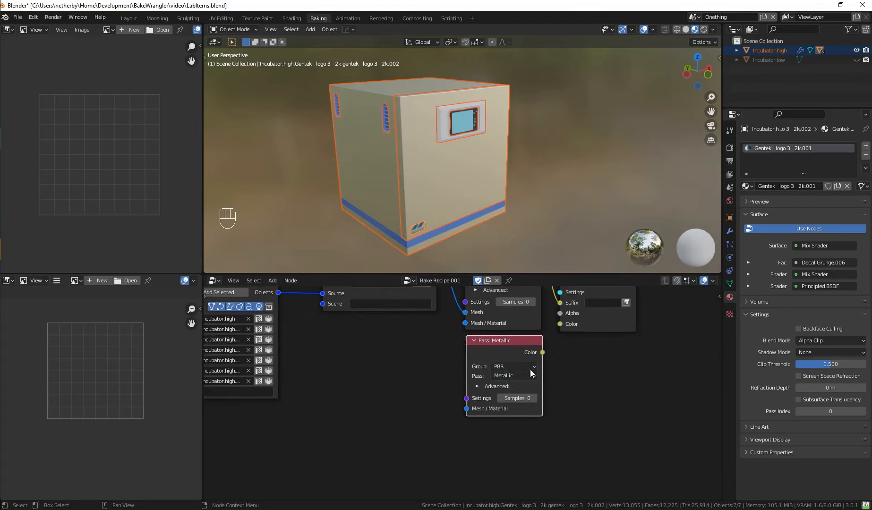
{"action": "key", "text": "shift+d"}
{"action": "left_click", "coordinate": [503, 443]}
{"action": "left_click", "coordinate": [513, 465]}
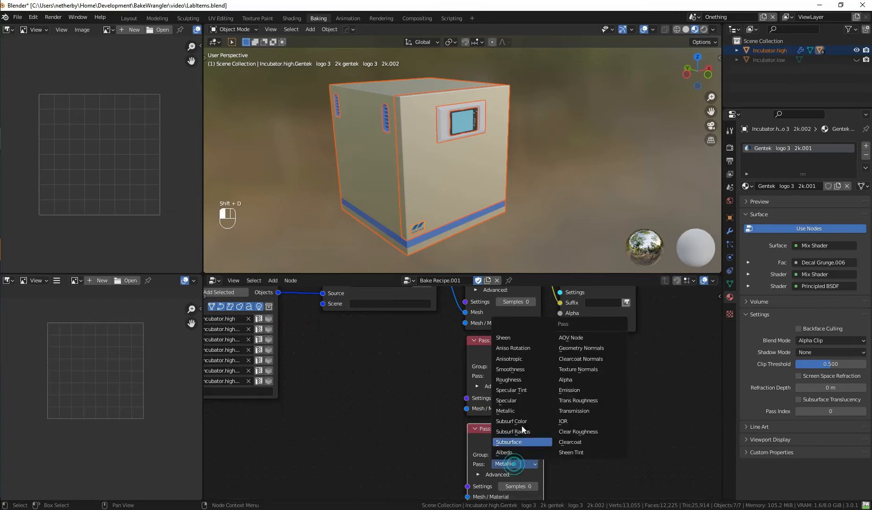
{"action": "left_click", "coordinate": [524, 368]}
Duplicate the Smoothness pass node below it and set the copy to the Blender group's Normal pass.
{"action": "scroll", "coordinate": [522, 415], "scroll_direction": "down", "scroll_amount": 2}
{"action": "middle_click_drag", "start_coordinate": [533, 441], "coordinate": [525, 371]}
{"action": "scroll", "coordinate": [524, 371], "scroll_direction": "down", "scroll_amount": 1}
{"action": "left_click_drag", "start_coordinate": [493, 365], "coordinate": [492, 361]}
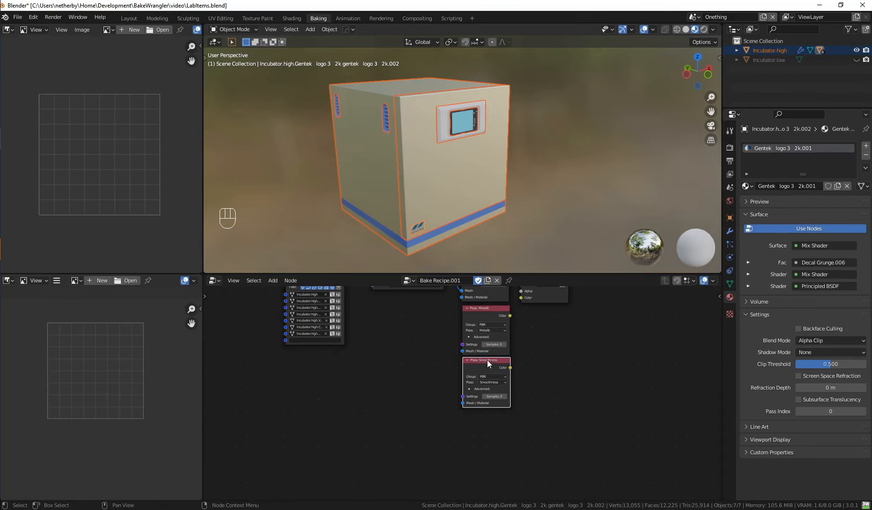
{"action": "key", "text": "shift+d"}
{"action": "left_click", "coordinate": [490, 413]}
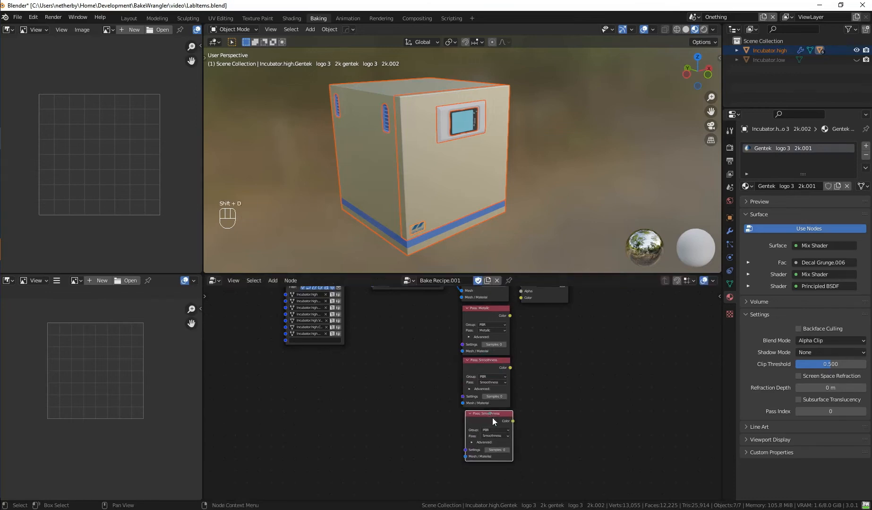
{"action": "left_click", "coordinate": [494, 430]}
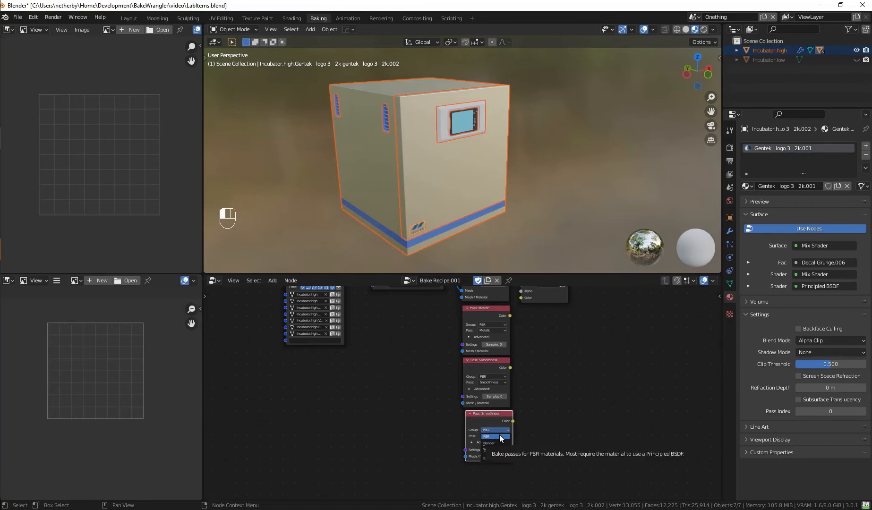
{"action": "left_click", "coordinate": [498, 444]}
{"action": "left_click", "coordinate": [503, 436]}
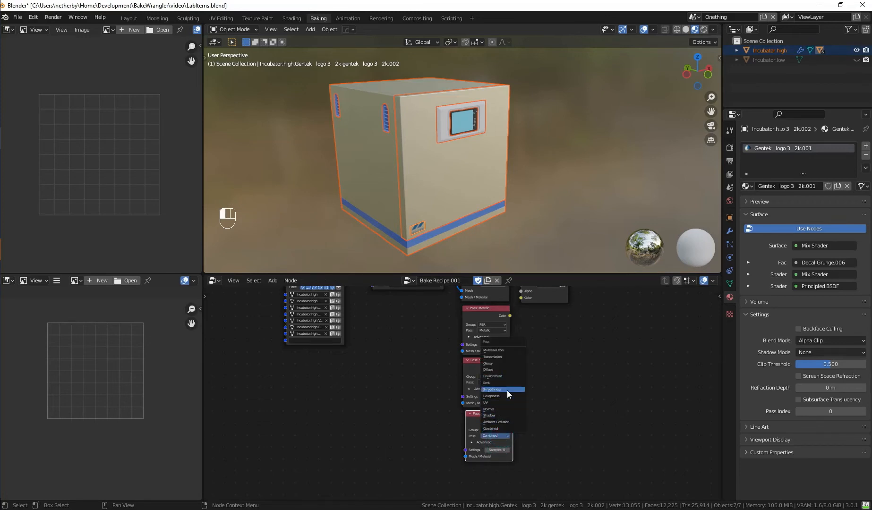
{"action": "left_click", "coordinate": [503, 408]}
Duplicate the Normal pass node, place the copy below it, and set the copy's pass to Ambient Occlusion.
{"action": "middle_click_drag", "start_coordinate": [493, 414], "coordinate": [499, 356]}
{"action": "key", "text": "shift+d"}
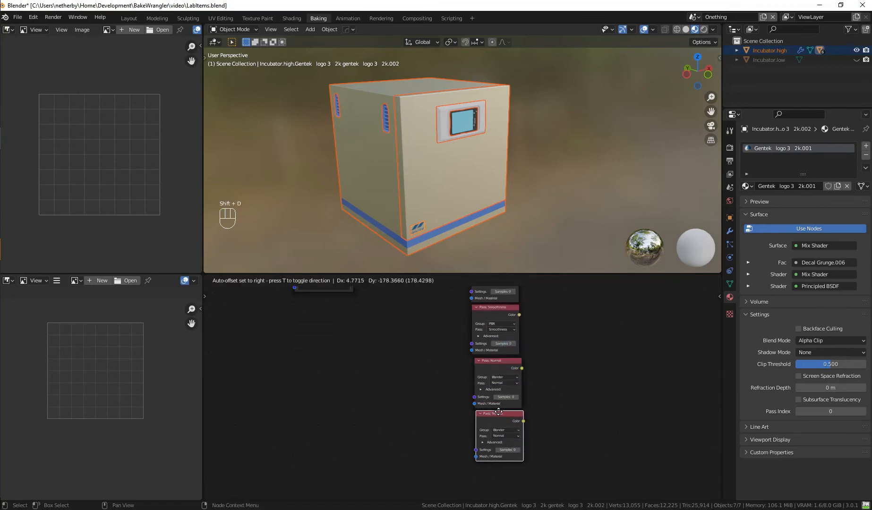
{"action": "left_click", "coordinate": [497, 412]}
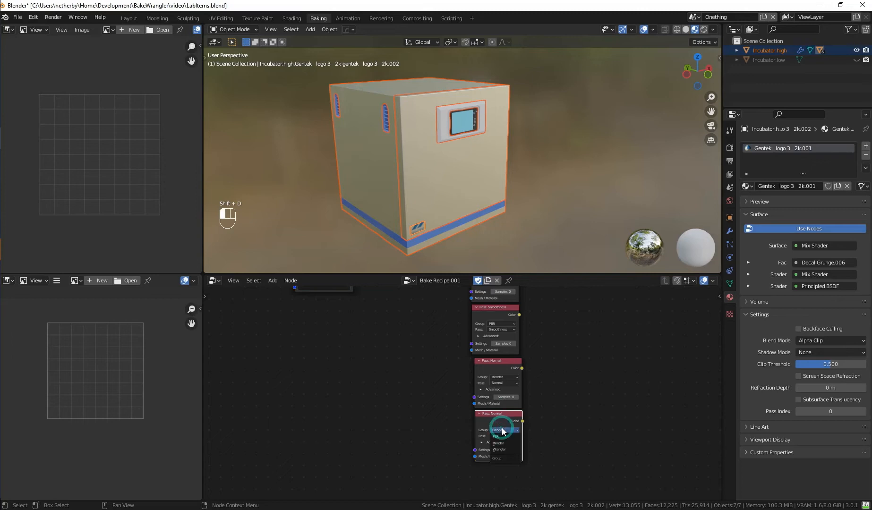
{"action": "left_click", "coordinate": [503, 435]}
{"action": "left_click", "coordinate": [505, 422]}
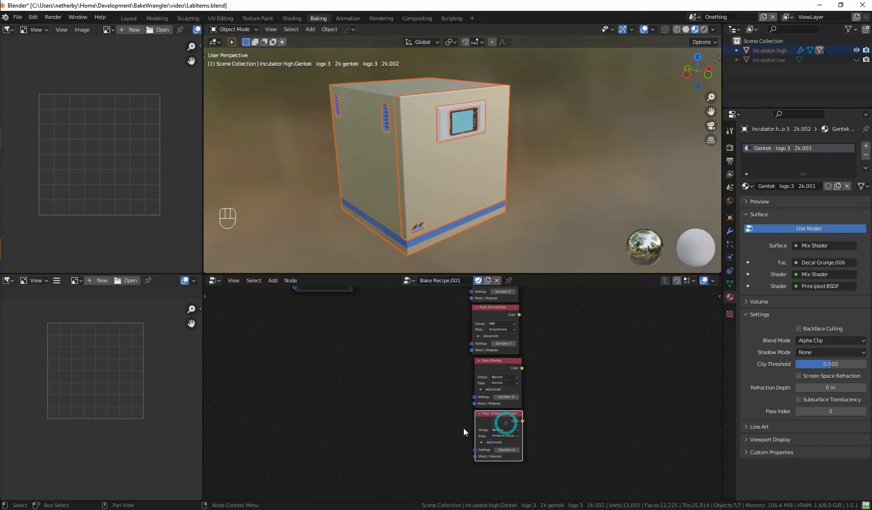
Duplicate the Ambient Occlusion pass node, place the copy below it, and set the copy to the Wrangler group's Height (OSL) pass.
{"action": "middle_click_drag", "start_coordinate": [473, 428], "coordinate": [459, 385]}
{"action": "key", "text": "shift+d"}
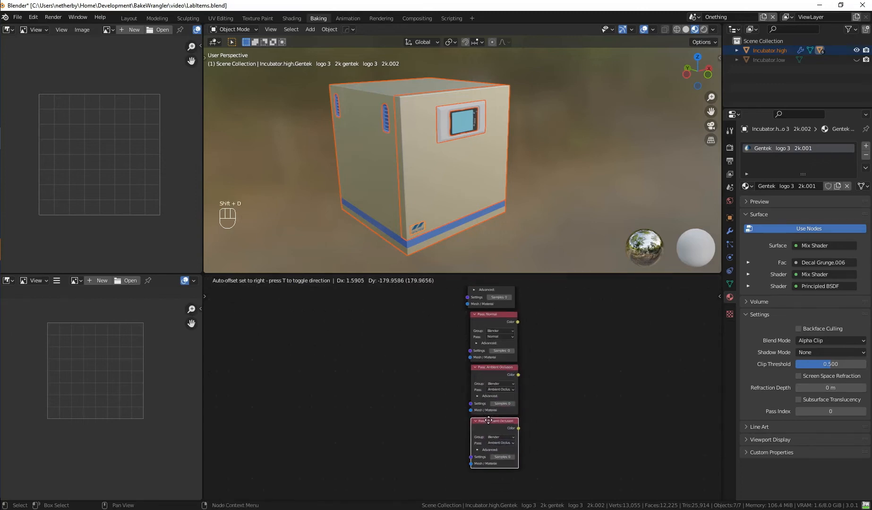
{"action": "left_click", "coordinate": [489, 420]}
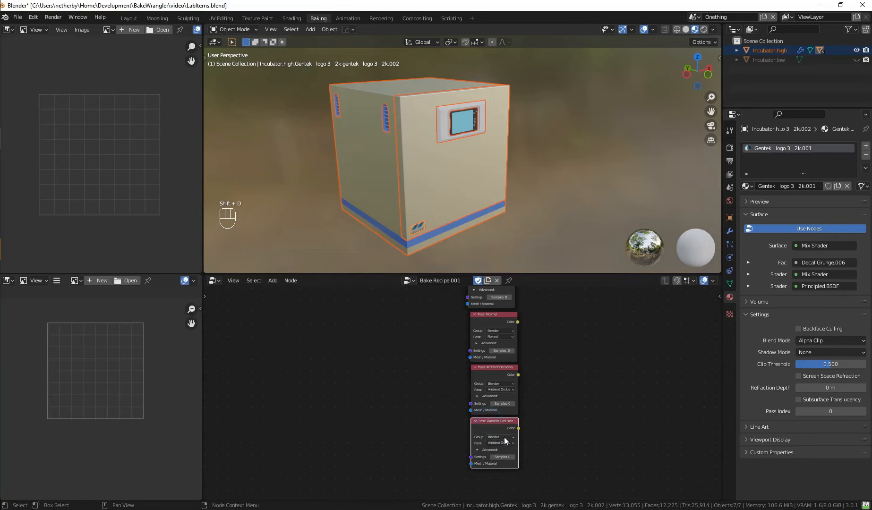
{"action": "left_click", "coordinate": [502, 437]}
{"action": "left_click", "coordinate": [499, 457]}
{"action": "left_click", "coordinate": [500, 443]}
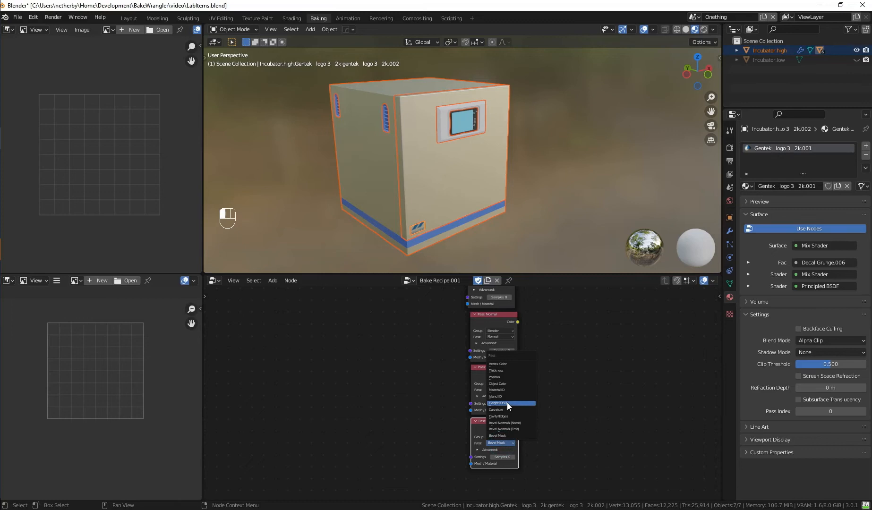
{"action": "left_click", "coordinate": [507, 402]}
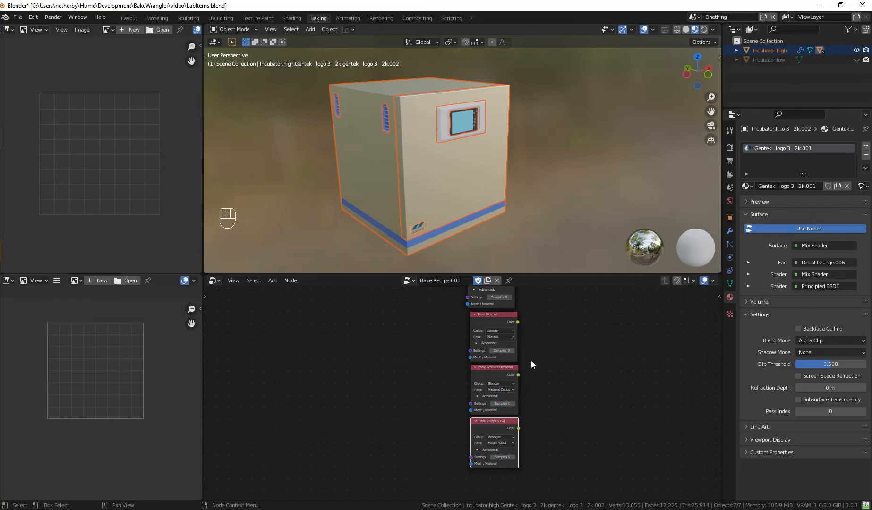
Move the Input Mesh node down and connect its Mesh output to the Mesh input of every duplicated pass node.
{"action": "scroll", "coordinate": [530, 361], "scroll_direction": "down", "scroll_amount": 5}
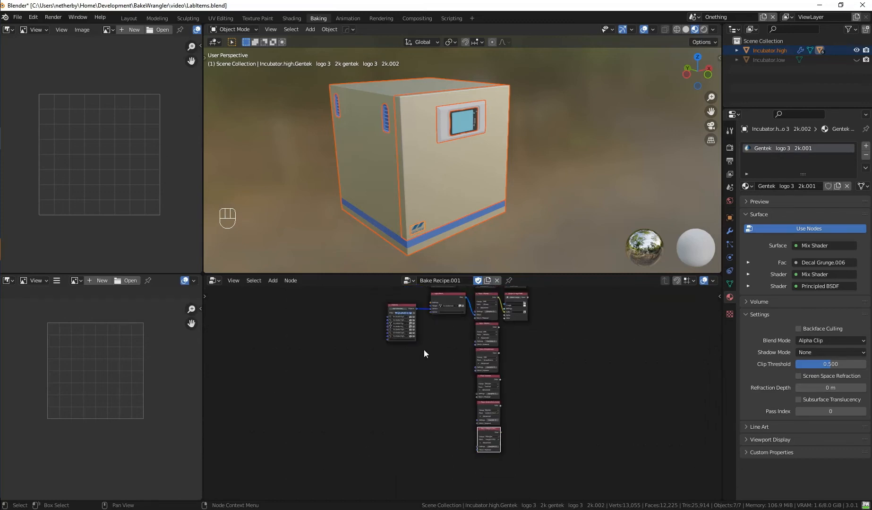
{"action": "left_click_drag", "start_coordinate": [439, 296], "coordinate": [483, 399]}
{"action": "scroll", "coordinate": [449, 397], "scroll_direction": "up", "scroll_amount": 2}
{"action": "left_click_drag", "start_coordinate": [451, 340], "coordinate": [482, 438]}
{"action": "left_click_drag", "start_coordinate": [451, 340], "coordinate": [482, 479]}
{"action": "left_click_drag", "start_coordinate": [485, 478], "coordinate": [485, 477]}
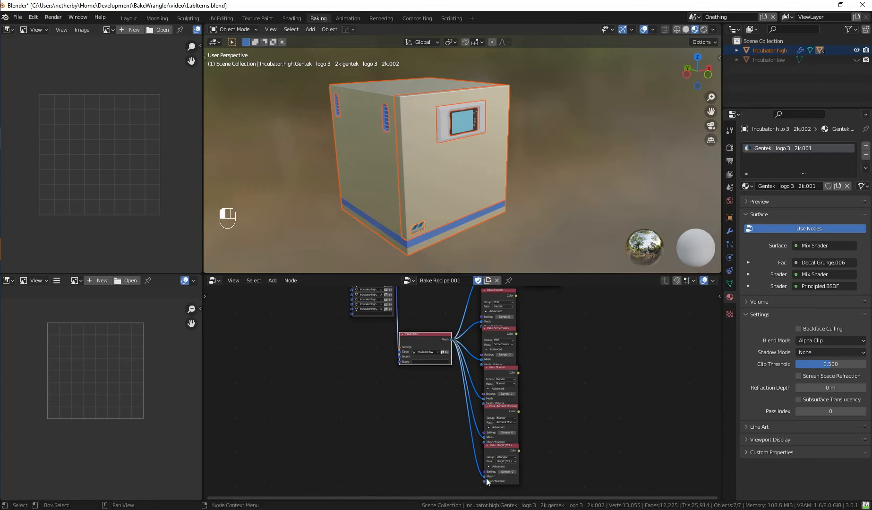
Move the Output Image Path node farther from the Albedo pass to make room between them.
{"action": "middle_click_drag", "start_coordinate": [559, 349], "coordinate": [496, 431]}
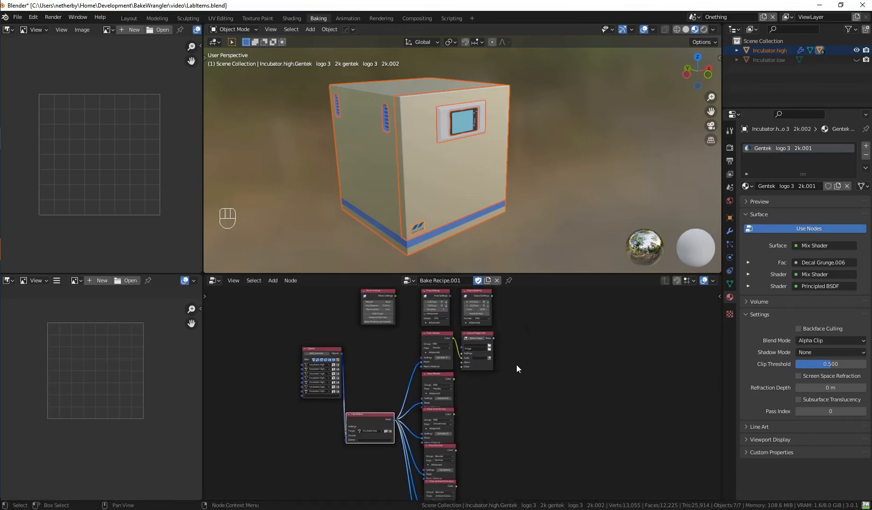
{"action": "scroll", "coordinate": [514, 360], "scroll_direction": "up", "scroll_amount": 1}
{"action": "left_click_drag", "start_coordinate": [478, 320], "coordinate": [520, 319]}
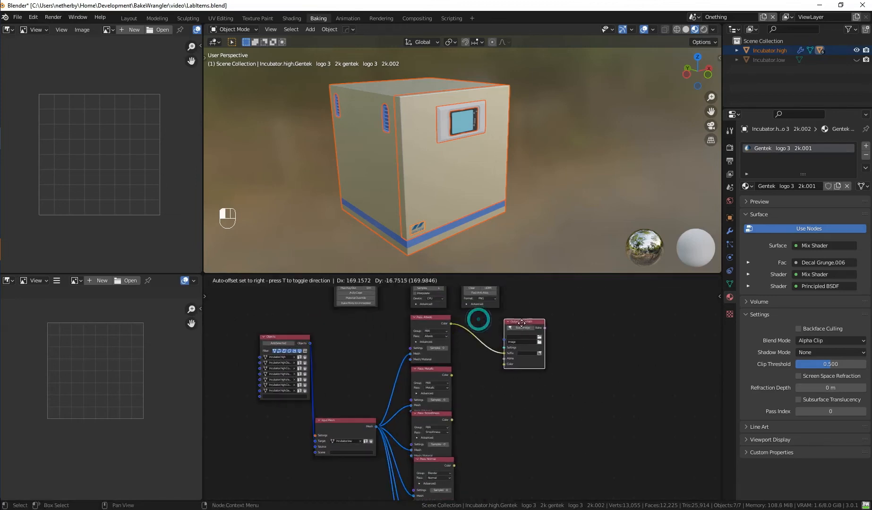
{"action": "scroll", "coordinate": [478, 355], "scroll_direction": "up", "scroll_amount": 2}
{"action": "middle_click_drag", "start_coordinate": [478, 355], "coordinate": [447, 390]}
Set the Output Image Path node's folder to //, its image name to incubator_ and its first suffix to albedo.
{"action": "left_click", "coordinate": [526, 354]}
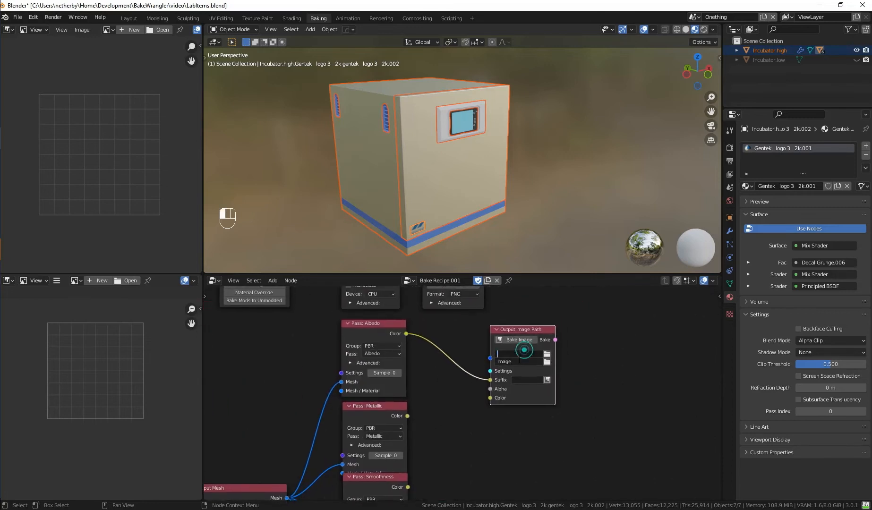
{"action": "type", "text": "//"}
{"action": "left_click", "coordinate": [528, 362]}
{"action": "type", "text": "incubator_"}
{"action": "left_click", "coordinate": [530, 380]}
{"action": "type", "text": "albedo"}
{"action": "key", "text": "Return"}
Add a Channel Map node between the Metallic pass and the Output Image Path node.
{"action": "middle_click_drag", "start_coordinate": [436, 419], "coordinate": [434, 396]}
{"action": "left_click_drag", "start_coordinate": [386, 459], "coordinate": [385, 469]}
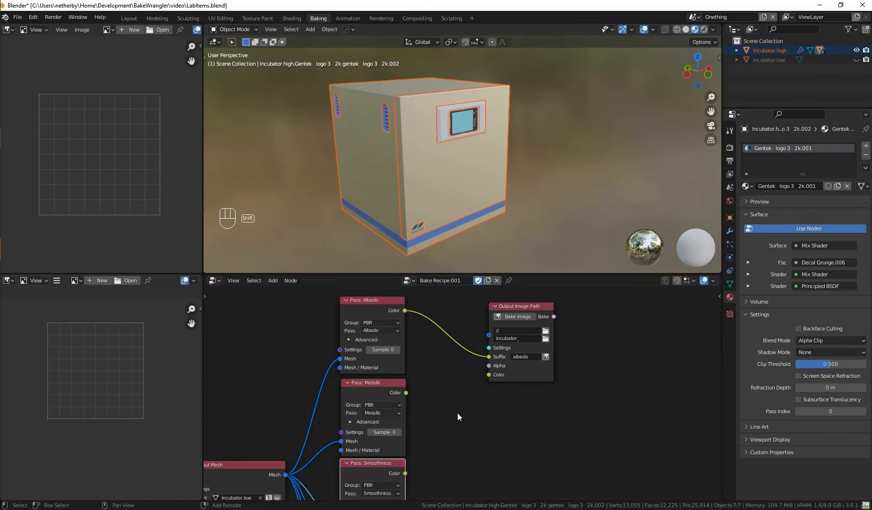
{"action": "key", "text": "shift+a"}
{"action": "mouse_move", "coordinate": [447, 423]}
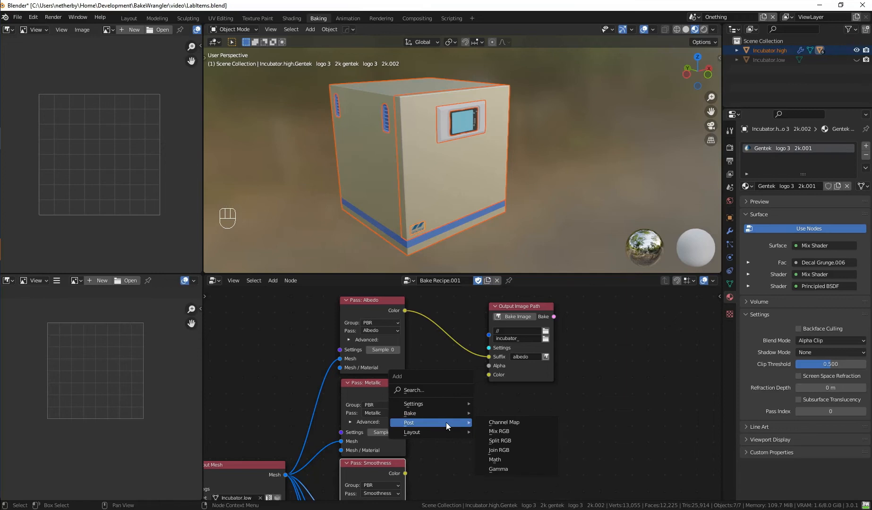
{"action": "left_click", "coordinate": [519, 421]}
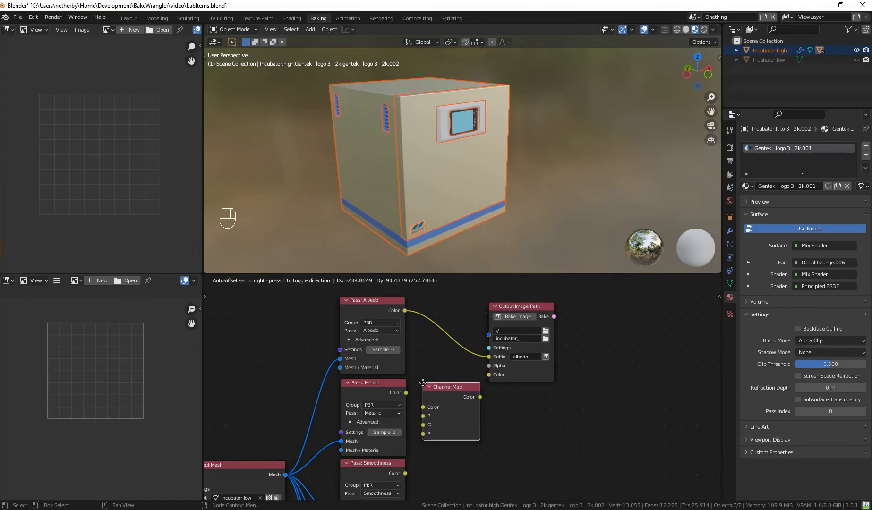
{"action": "left_click", "coordinate": [419, 381]}
Route the Metallic pass through the Channel Map's R input to the second output Color, and connect Smoothness to that output's Alpha.
{"action": "left_click_drag", "start_coordinate": [405, 392], "coordinate": [419, 415]}
{"action": "left_click_drag", "start_coordinate": [475, 396], "coordinate": [489, 375]}
{"action": "left_click_drag", "start_coordinate": [405, 473], "coordinate": [493, 381]}
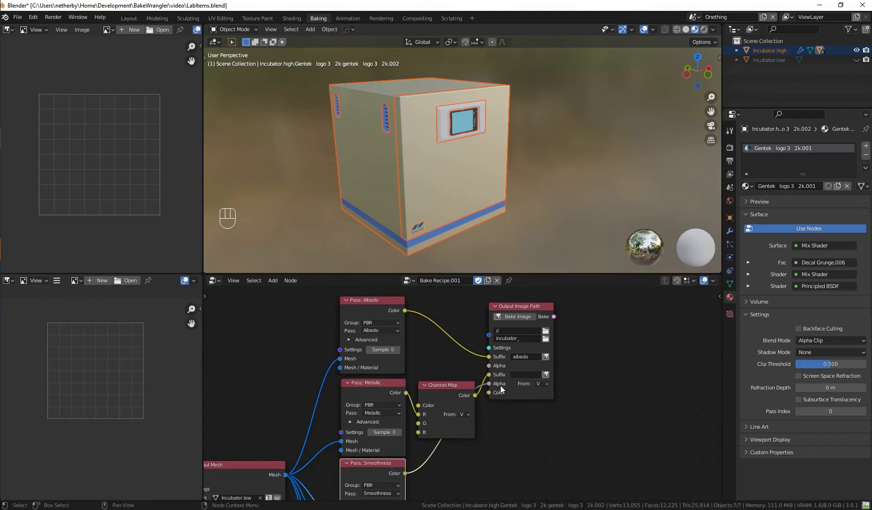
{"action": "left_click_drag", "start_coordinate": [532, 308], "coordinate": [556, 335]}
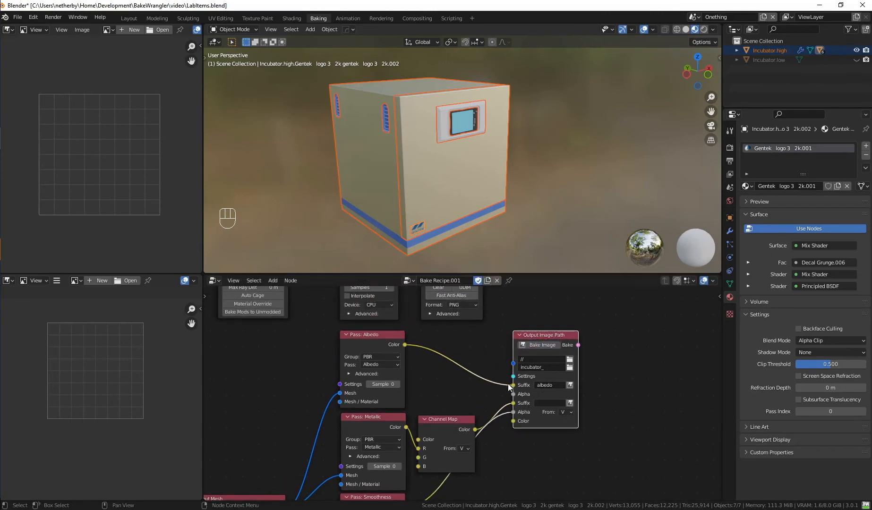
Switch the Output Settings' advanced color mode to RGB and back to RGBA.
{"action": "left_click", "coordinate": [430, 313]}
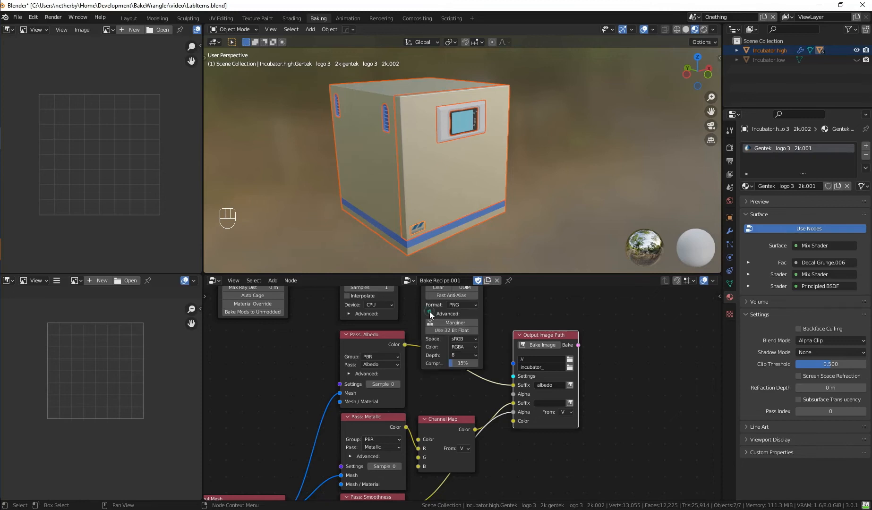
{"action": "left_click", "coordinate": [464, 347]}
{"action": "left_click", "coordinate": [465, 365]}
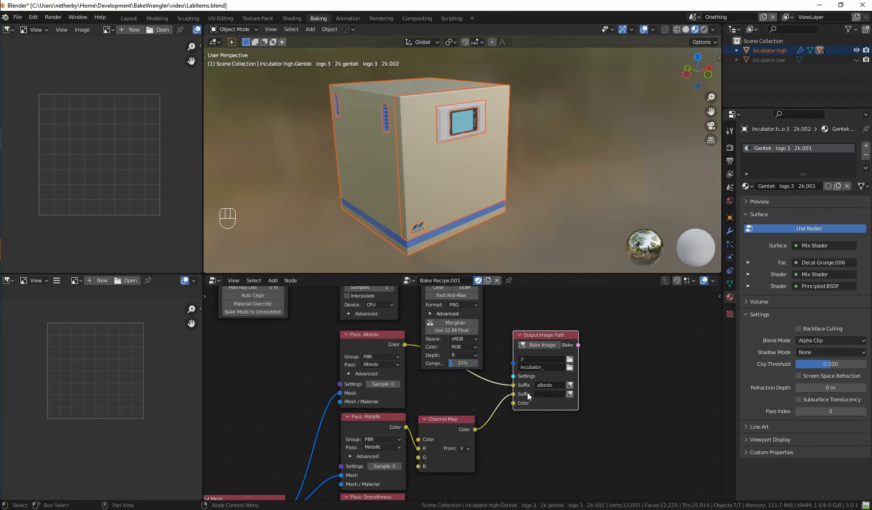
{"action": "left_click", "coordinate": [466, 348]}
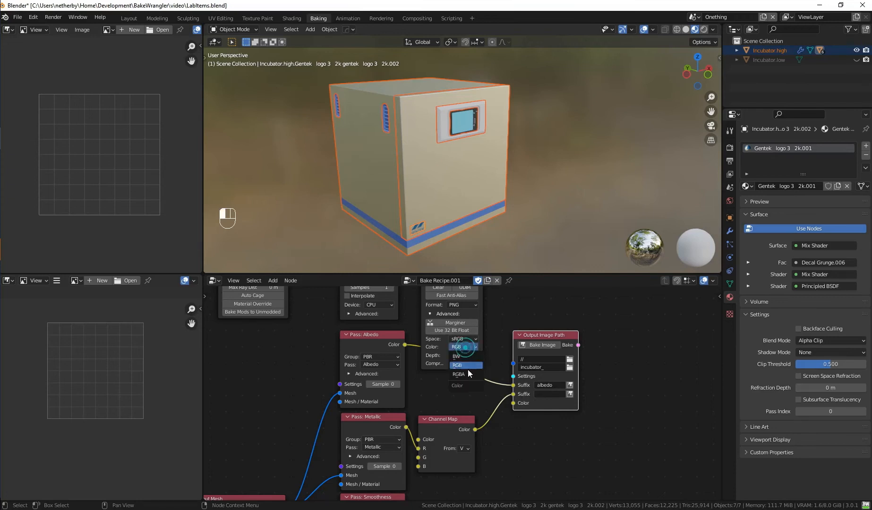
{"action": "left_click", "coordinate": [468, 371]}
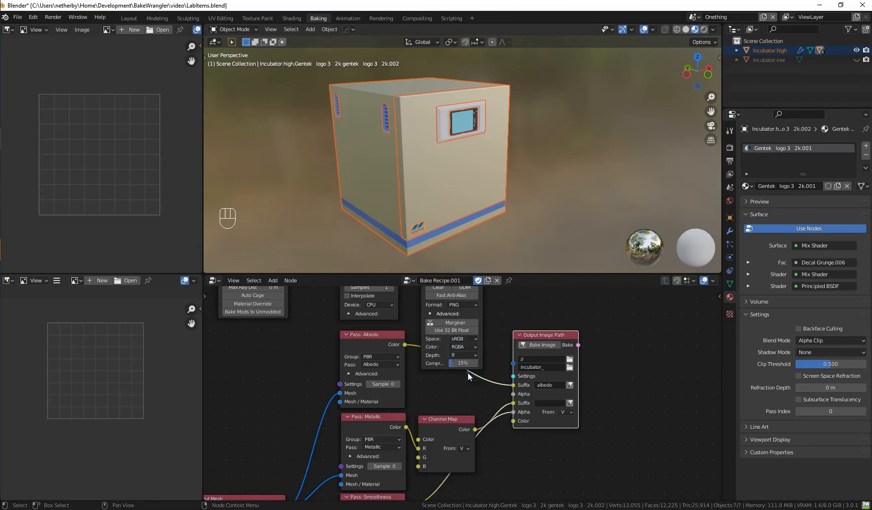
{"action": "left_click", "coordinate": [429, 314]}
Set the second output suffix to metallic and choose V as the source for the Channel Map's R channel.
{"action": "left_click", "coordinate": [538, 402]}
{"action": "type", "text": "metallic"}
{"action": "middle_click_drag", "start_coordinate": [544, 451], "coordinate": [543, 402]}
{"action": "left_click", "coordinate": [464, 399]}
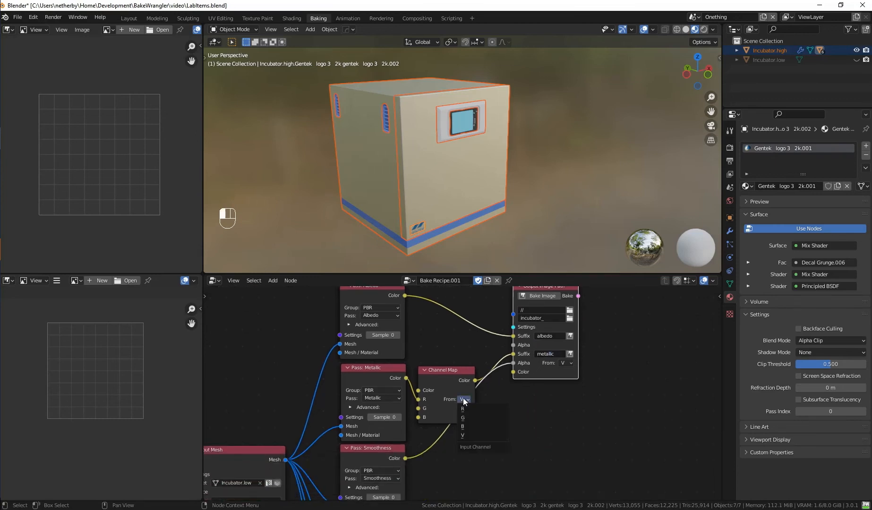
{"action": "left_click", "coordinate": [475, 436]}
Connect the Normal pass's Color to the next free Color input of the Output Image Path node.
{"action": "middle_click_drag", "start_coordinate": [519, 449], "coordinate": [492, 384]}
{"action": "scroll", "coordinate": [500, 424], "scroll_direction": "down", "scroll_amount": 1}
{"action": "middle_click_drag", "start_coordinate": [455, 427], "coordinate": [459, 395]}
{"action": "left_click_drag", "start_coordinate": [379, 442], "coordinate": [506, 311]}
Shift the Ambient Occlusion node down, and connect the Ambient Occlusion and Height (OSL) colors to the Output Image Path node.
{"action": "middle_click_drag", "start_coordinate": [448, 474], "coordinate": [478, 384]}
{"action": "left_click", "coordinate": [401, 414]}
{"action": "left_click_drag", "start_coordinate": [401, 414], "coordinate": [399, 421]}
{"action": "scroll", "coordinate": [472, 394], "scroll_direction": "down", "scroll_amount": 4}
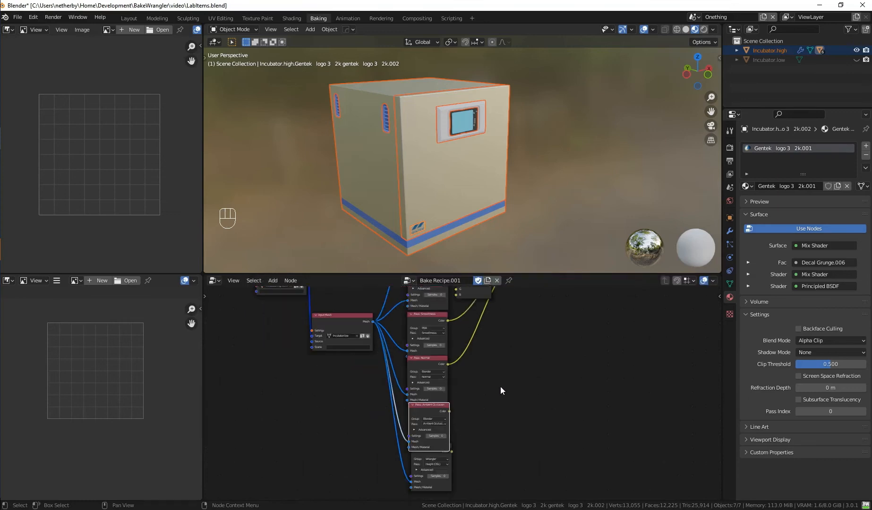
{"action": "middle_click_drag", "start_coordinate": [501, 386], "coordinate": [452, 459]}
{"action": "left_click_drag", "start_coordinate": [402, 482], "coordinate": [468, 349]}
{"action": "middle_click_drag", "start_coordinate": [455, 452], "coordinate": [464, 400]}
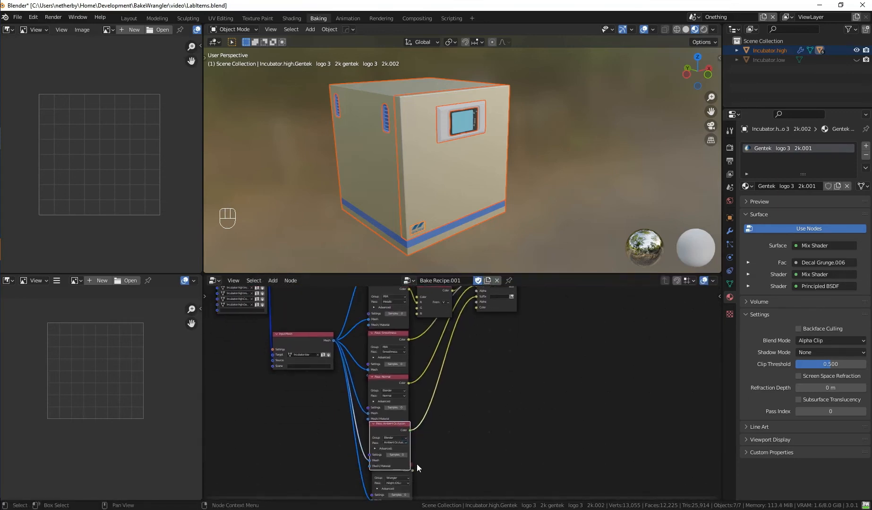
{"action": "left_click_drag", "start_coordinate": [412, 470], "coordinate": [478, 308]}
Name the three remaining output suffixes normal, occlusion and height.
{"action": "middle_click_drag", "start_coordinate": [479, 320], "coordinate": [470, 410]}
{"action": "scroll", "coordinate": [470, 409], "scroll_direction": "up", "scroll_amount": 2}
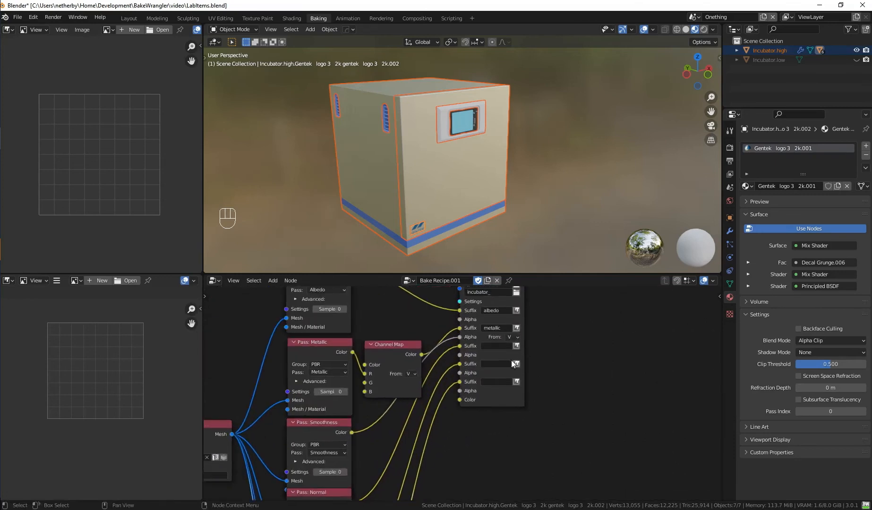
{"action": "left_click", "coordinate": [492, 347]}
{"action": "type", "text": "normal"}
{"action": "left_click", "coordinate": [496, 363]}
{"action": "left_click", "coordinate": [495, 364]}
{"action": "type", "text": "occ"}
{"action": "key", "text": "BackSpace"}
{"action": "key", "text": "BackSpace"}
{"action": "type", "text": "cclusion"}
{"action": "left_click", "coordinate": [498, 382]}
{"action": "type", "text": "height"}
{"action": "left_click", "coordinate": [466, 434]}
Space out the Height (OSL) and Ambient Occlusion pass nodes so that they do not overlap.
{"action": "middle_click_drag", "start_coordinate": [501, 463], "coordinate": [540, 366]}
{"action": "middle_click_drag", "start_coordinate": [500, 412], "coordinate": [541, 349]}
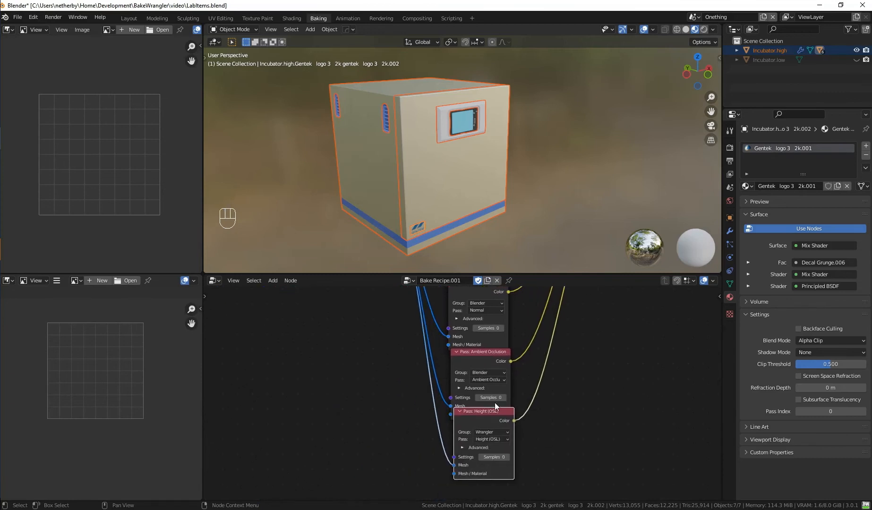
{"action": "left_click_drag", "start_coordinate": [475, 413], "coordinate": [472, 430]}
{"action": "left_click", "coordinate": [481, 353]}
{"action": "left_click_drag", "start_coordinate": [481, 353], "coordinate": [482, 356]}
Set the Ambient Occlusion pass to 16 samples and align the Height (OSL) node beneath it.
{"action": "middle_click_drag", "start_coordinate": [534, 324], "coordinate": [531, 465]}
{"action": "middle_click_drag", "start_coordinate": [534, 370], "coordinate": [534, 505]}
{"action": "middle_click_drag", "start_coordinate": [480, 293], "coordinate": [451, 355]}
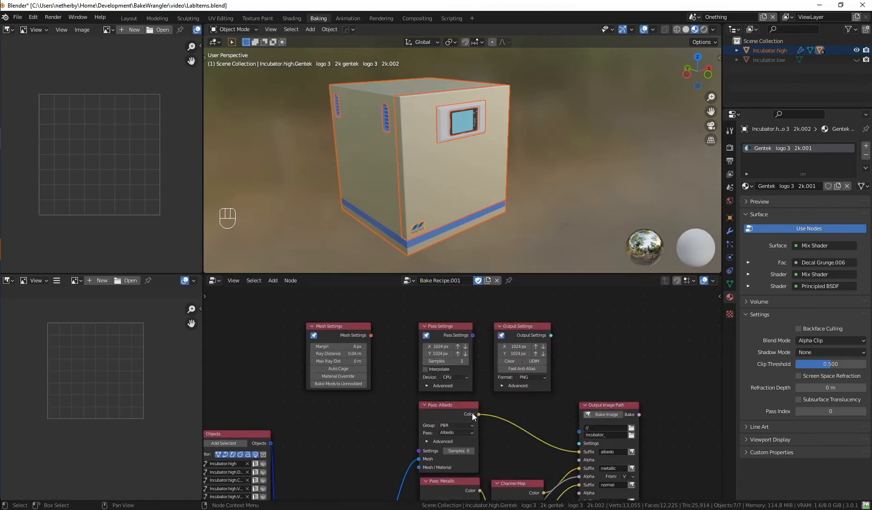
{"action": "middle_click_drag", "start_coordinate": [536, 475], "coordinate": [516, 401]}
{"action": "scroll", "coordinate": [509, 449], "scroll_direction": "up", "scroll_amount": 1}
{"action": "middle_click_drag", "start_coordinate": [509, 448], "coordinate": [526, 399]}
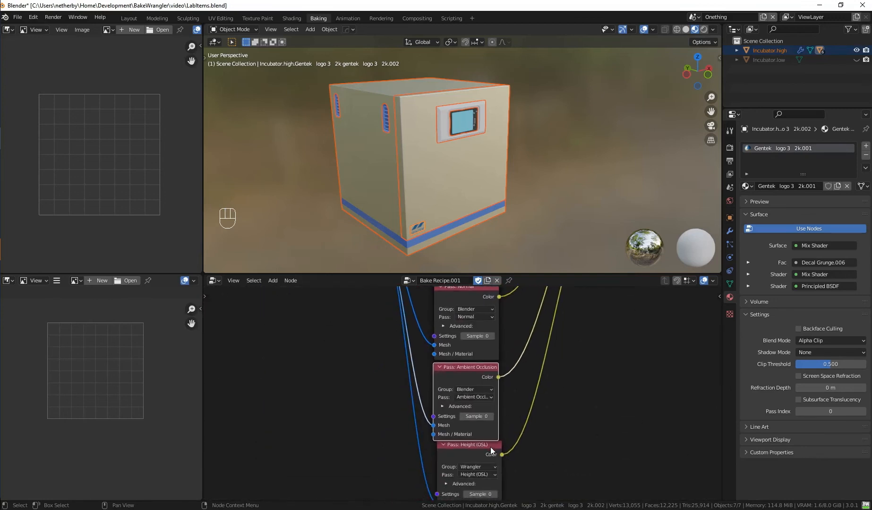
{"action": "scroll", "coordinate": [490, 447], "scroll_direction": "up", "scroll_amount": 3}
{"action": "left_click", "coordinate": [481, 423]}
{"action": "type", "text": "16"}
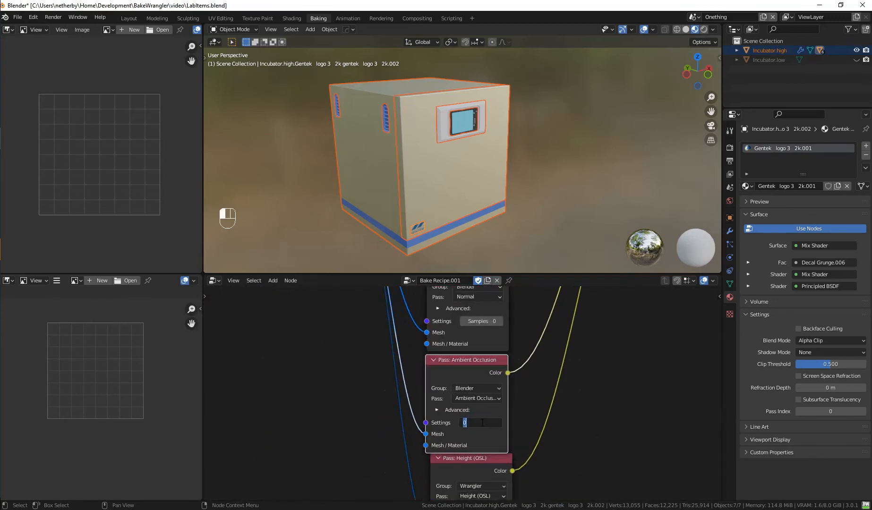
{"action": "key", "text": "Return"}
{"action": "scroll", "coordinate": [488, 439], "scroll_direction": "down", "scroll_amount": 2}
{"action": "left_click_drag", "start_coordinate": [469, 444], "coordinate": [465, 443]}
Bake all images from the Output Image Path node and check the progress in the baking log.
{"action": "scroll", "coordinate": [472, 430], "scroll_direction": "down", "scroll_amount": 1}
{"action": "middle_click_drag", "start_coordinate": [570, 355], "coordinate": [530, 422]}
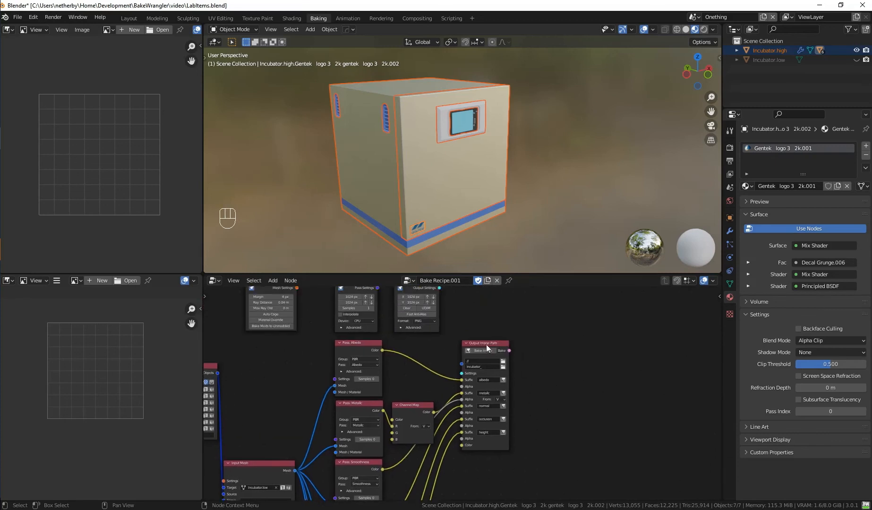
{"action": "scroll", "coordinate": [454, 341], "scroll_direction": "up", "scroll_amount": 1}
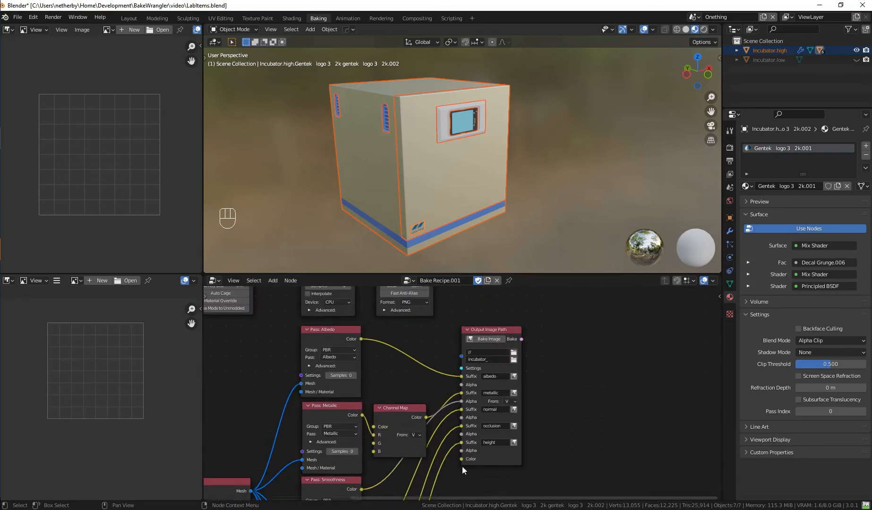
{"action": "left_click", "coordinate": [496, 339]}
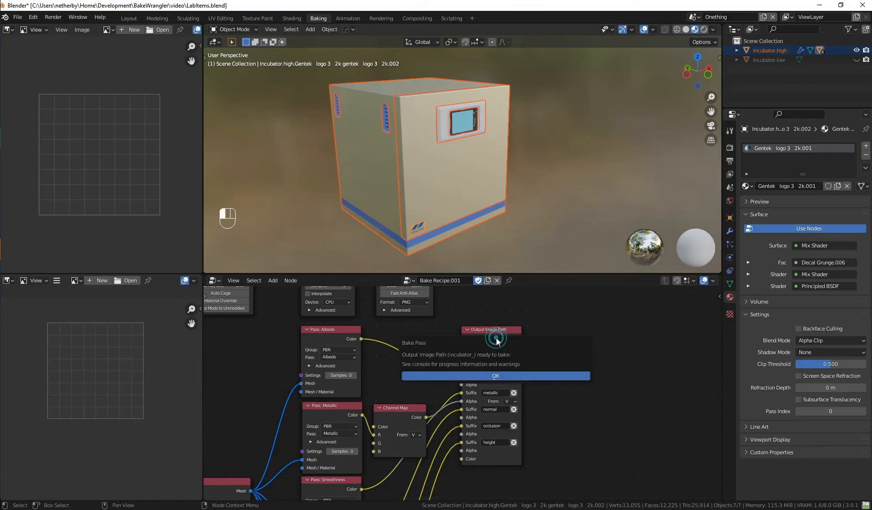
{"action": "left_click", "coordinate": [551, 376]}
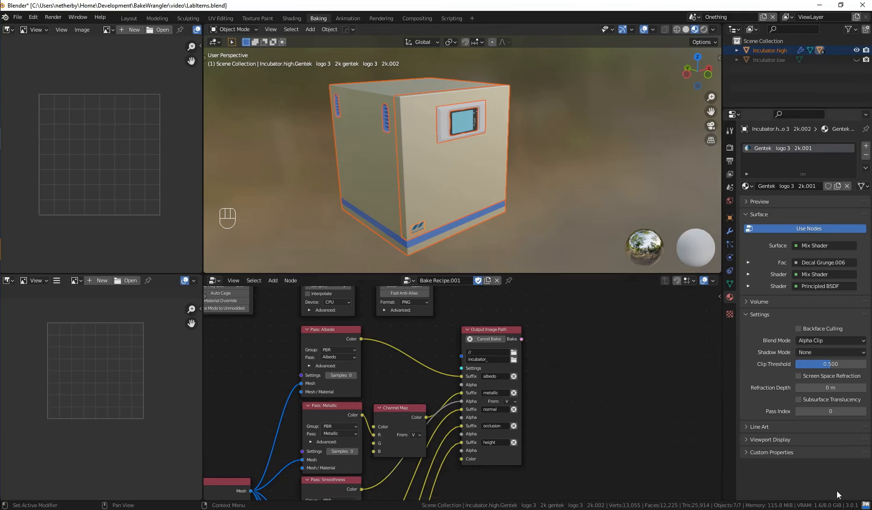
{"action": "left_click", "coordinate": [865, 504]}
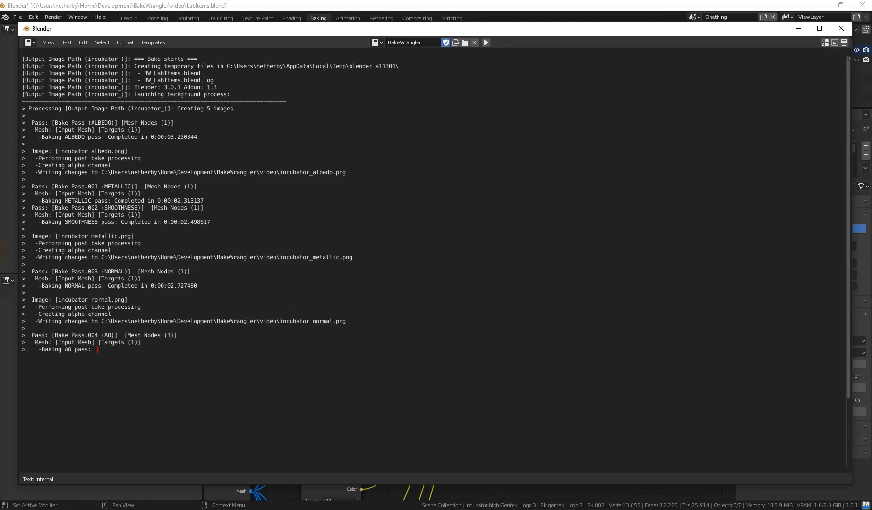
{"action": "left_click", "coordinate": [841, 28]}
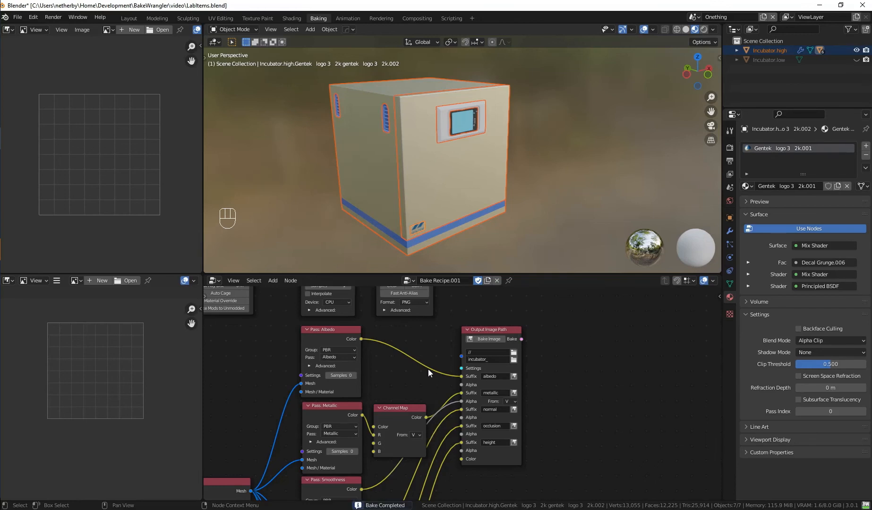
Display the baked incubator_albedo.png in the upper image editor and fit the whole texture in view.
{"action": "left_click", "coordinate": [108, 29]}
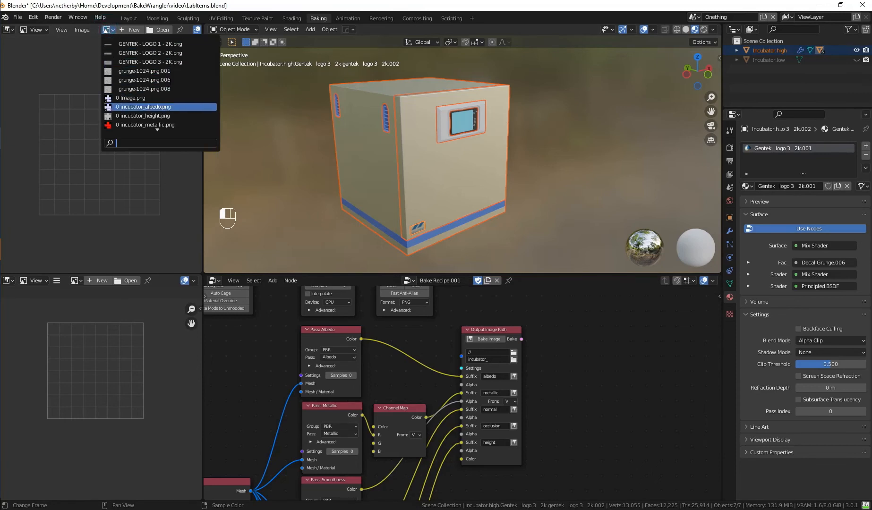
{"action": "left_click", "coordinate": [139, 83]}
{"action": "scroll", "coordinate": [125, 114], "scroll_direction": "down", "scroll_amount": 4}
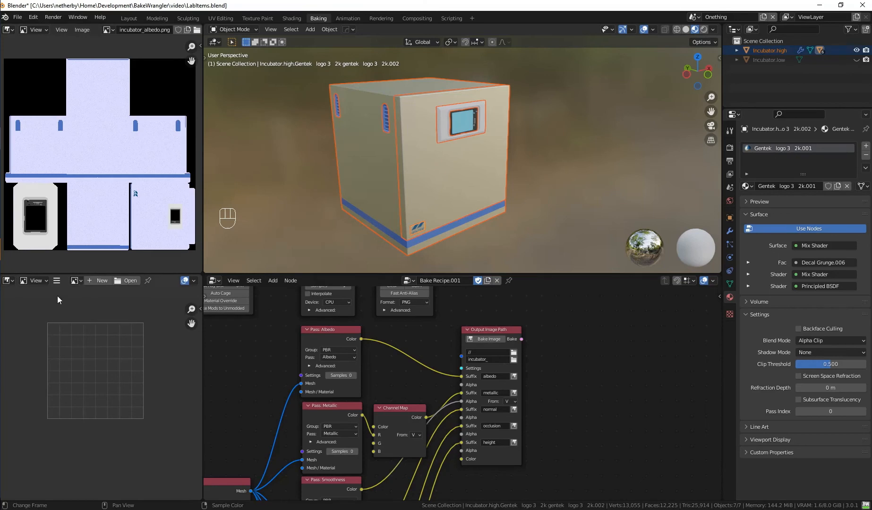
Display the baked incubator_height.png in the empty image editor.
{"action": "left_click", "coordinate": [76, 280]}
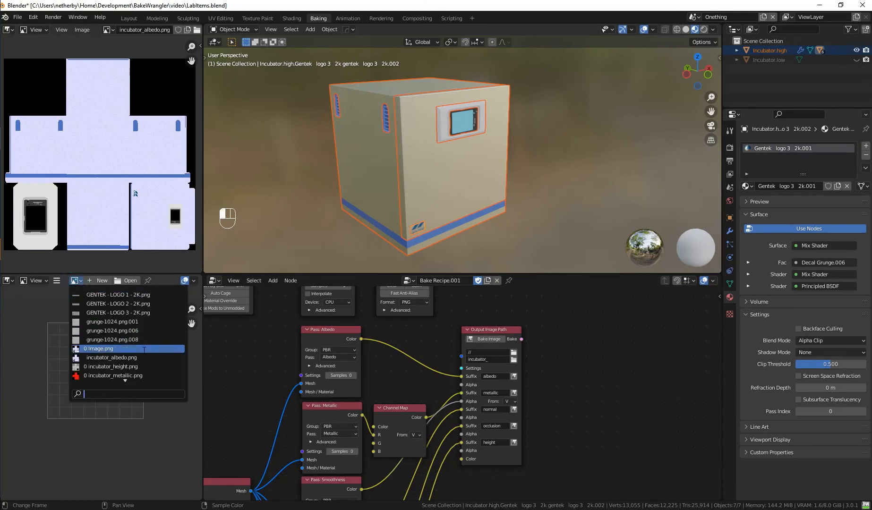
{"action": "left_click", "coordinate": [137, 367]}
{"action": "left_click", "coordinate": [136, 366]}
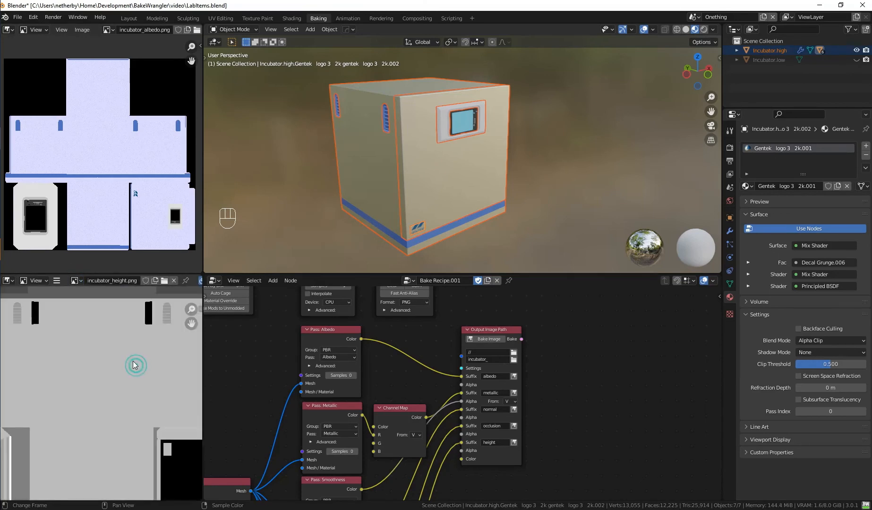
Switch the image editor from the height map to incubator_metallic.png and fit the whole texture in view.
{"action": "left_click", "coordinate": [76, 280]}
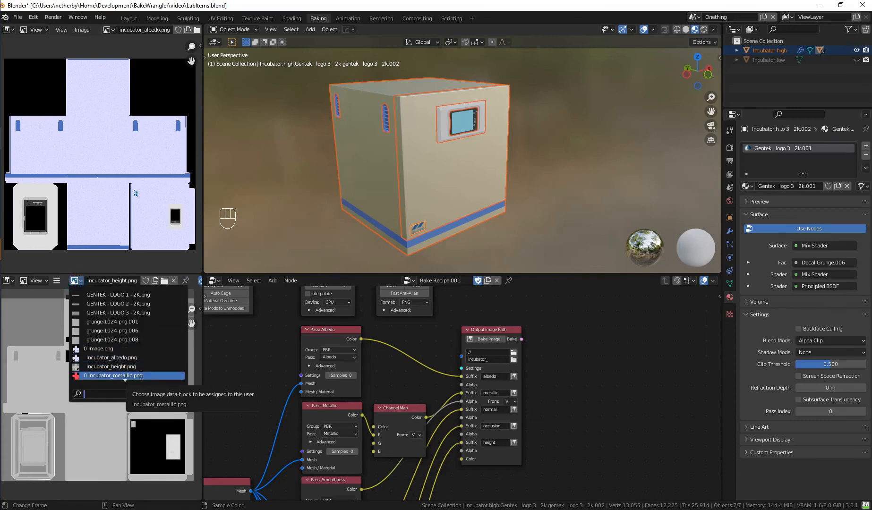
{"action": "left_click", "coordinate": [142, 375]}
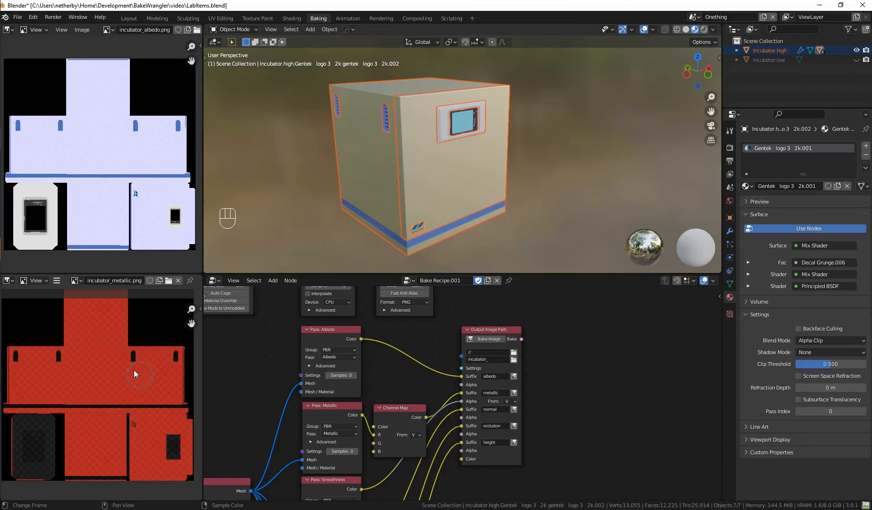
{"action": "scroll", "coordinate": [131, 369], "scroll_direction": "down", "scroll_amount": 2}
{"action": "scroll", "coordinate": [122, 370], "scroll_direction": "up", "scroll_amount": 1}
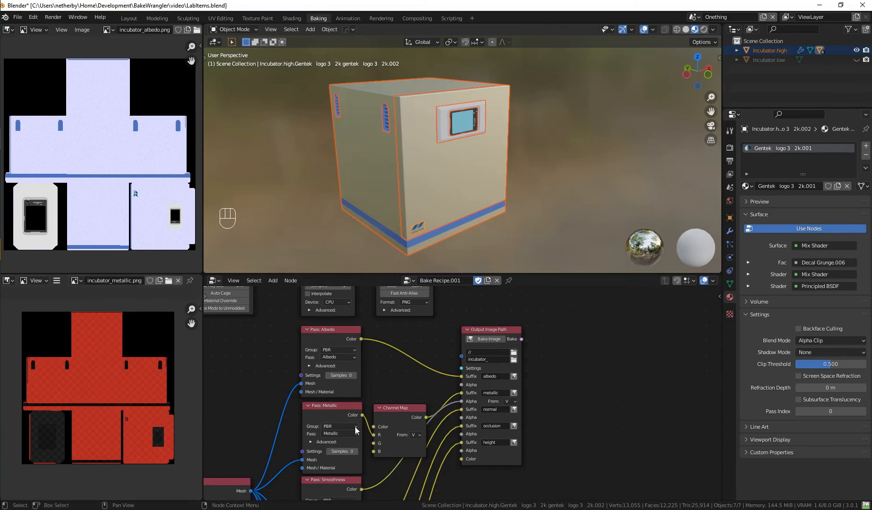
{"action": "scroll", "coordinate": [165, 284], "scroll_direction": "down", "scroll_amount": 4}
Inspect the smoothness data in the Alpha channel of incubator_metallic.png and return the display to Color and Alpha.
{"action": "left_click", "coordinate": [192, 281]}
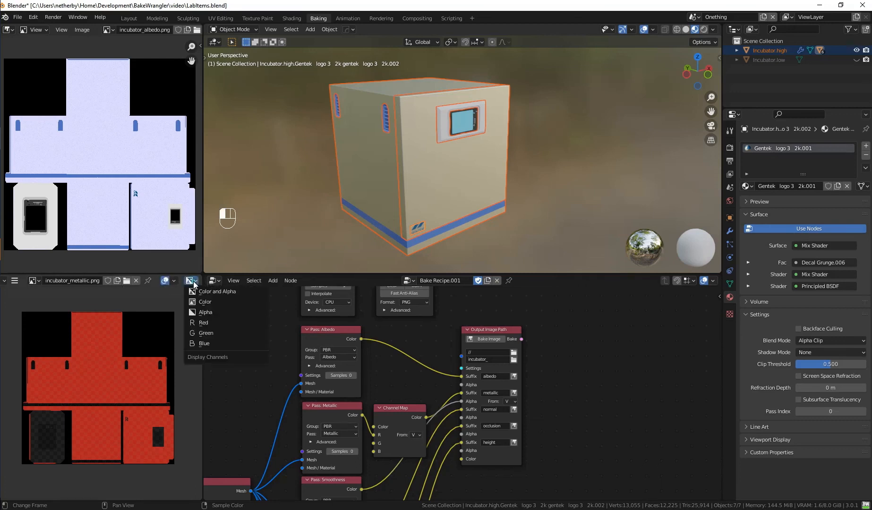
{"action": "left_click", "coordinate": [199, 313]}
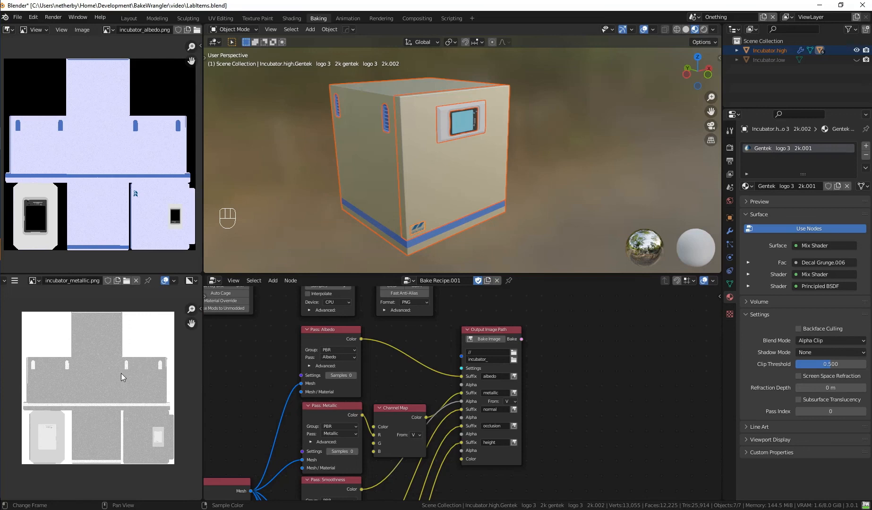
{"action": "left_click", "coordinate": [191, 281]}
{"action": "left_click", "coordinate": [197, 296]}
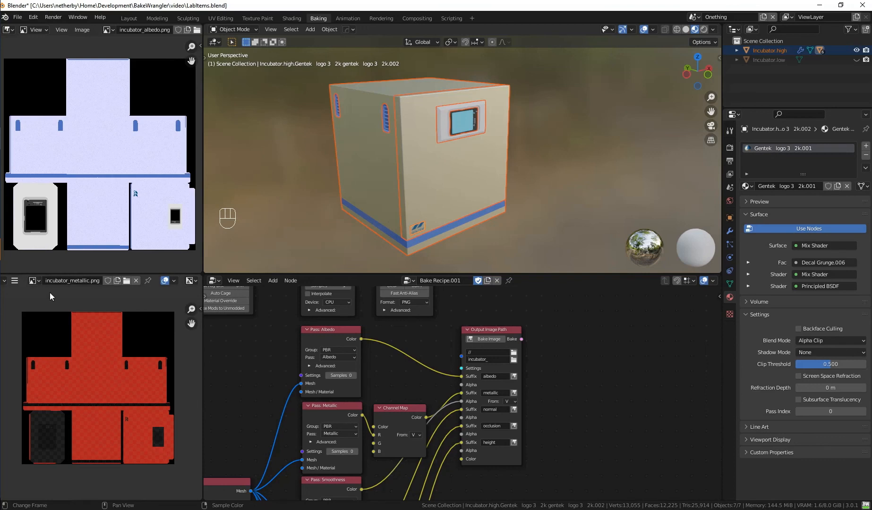
Display incubator_occlusion.png in place of the metallic map and examine the vent slats up close for noise.
{"action": "left_click", "coordinate": [33, 281]}
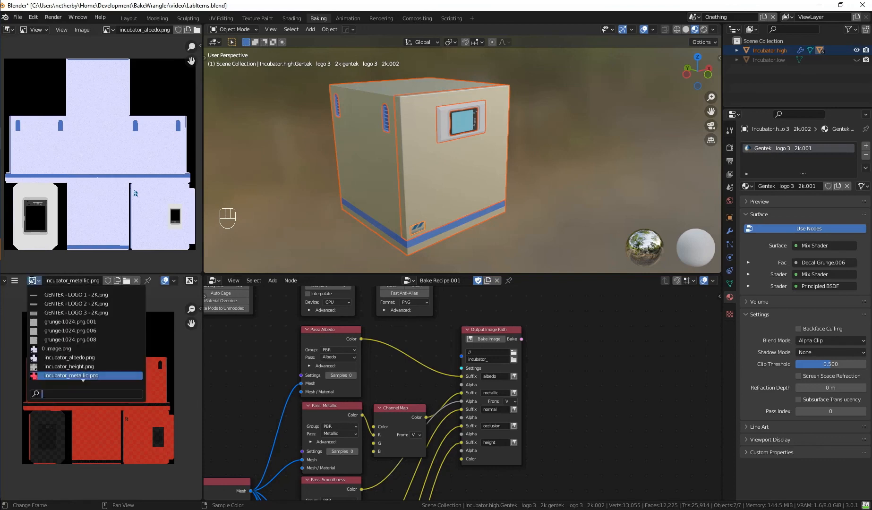
{"action": "scroll", "coordinate": [95, 369], "scroll_direction": "down", "scroll_amount": 2}
{"action": "left_click", "coordinate": [90, 358]}
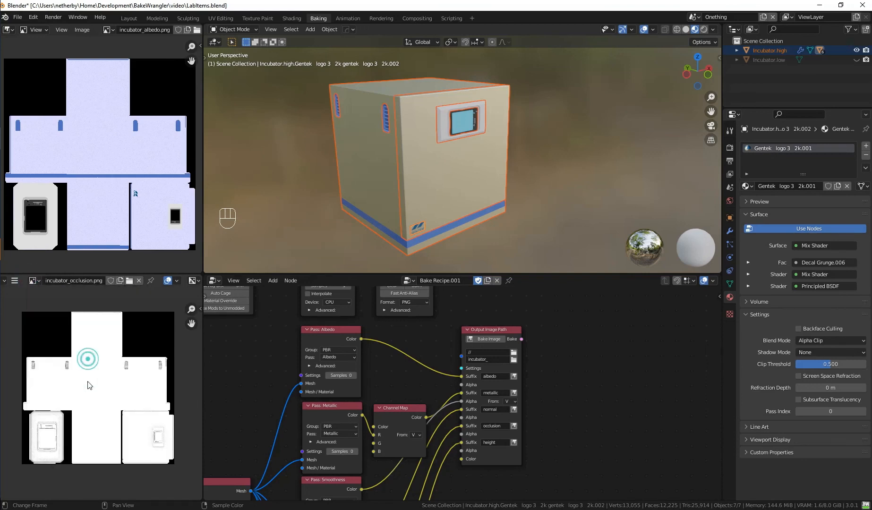
{"action": "scroll", "coordinate": [89, 383], "scroll_direction": "up", "scroll_amount": 7}
{"action": "middle_click_drag", "start_coordinate": [155, 348], "coordinate": [97, 414]}
{"action": "scroll", "coordinate": [135, 368], "scroll_direction": "up", "scroll_amount": 4}
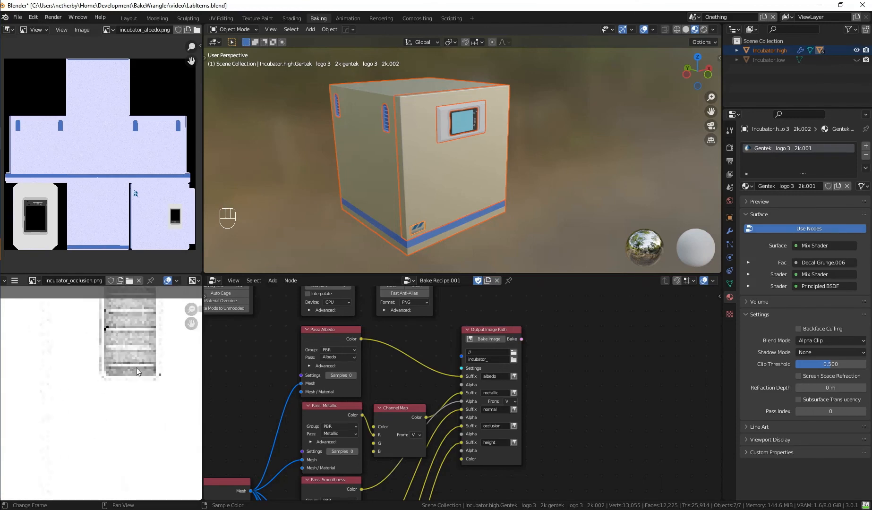
{"action": "middle_click_drag", "start_coordinate": [136, 367], "coordinate": [91, 440]}
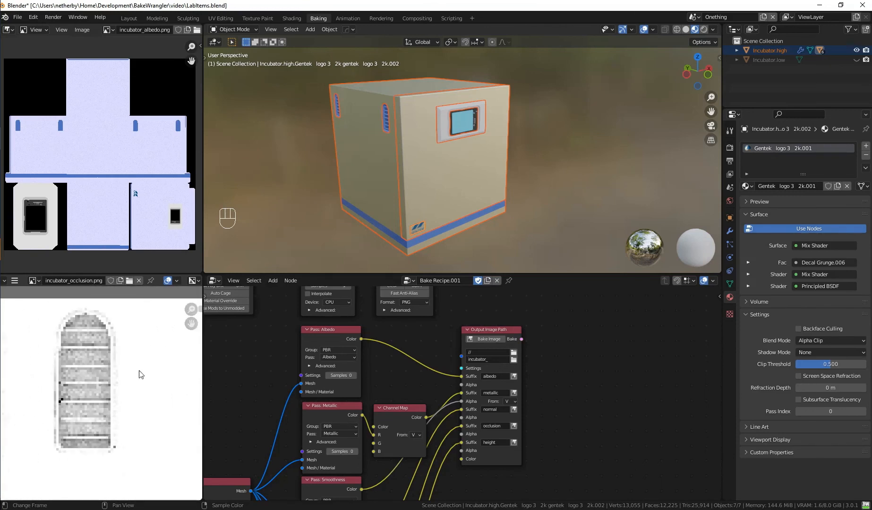
Set the Ambient Occlusion pass to 32 samples.
{"action": "middle_click_drag", "start_coordinate": [383, 433], "coordinate": [394, 299]}
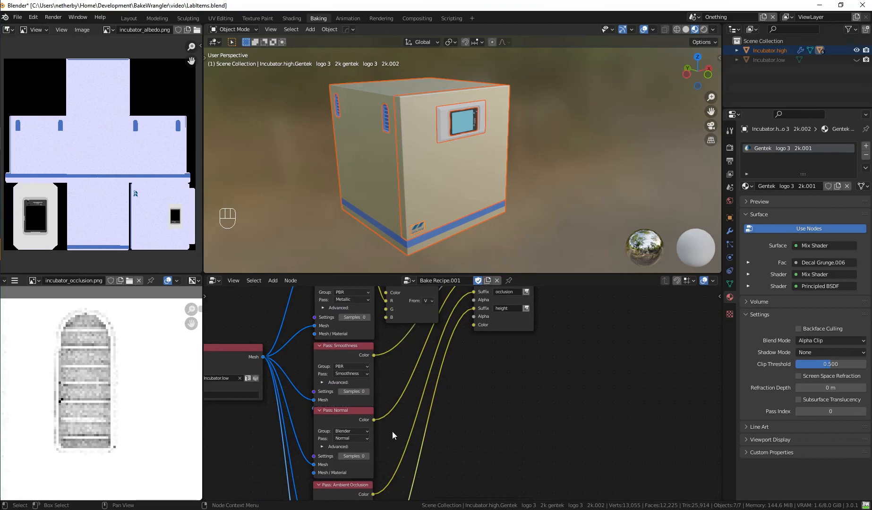
{"action": "middle_click_drag", "start_coordinate": [385, 441], "coordinate": [391, 383]}
{"action": "scroll", "coordinate": [391, 383], "scroll_direction": "down", "scroll_amount": 1}
{"action": "left_click", "coordinate": [373, 467]}
{"action": "type", "text": "32"}
{"action": "key", "text": "Return"}
Rebake only the occlusion image from the Output Image Path node.
{"action": "scroll", "coordinate": [463, 344], "scroll_direction": "up", "scroll_amount": 1}
{"action": "middle_click_drag", "start_coordinate": [462, 344], "coordinate": [416, 465]}
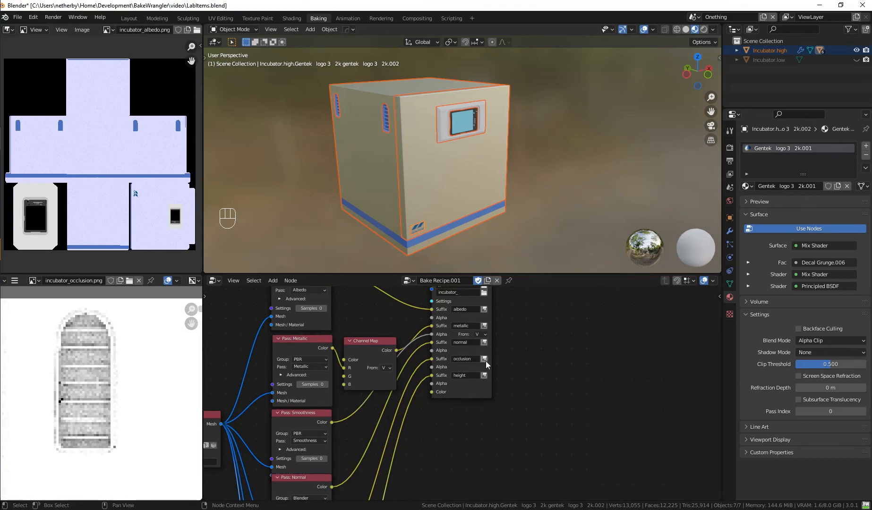
{"action": "left_click", "coordinate": [484, 397]}
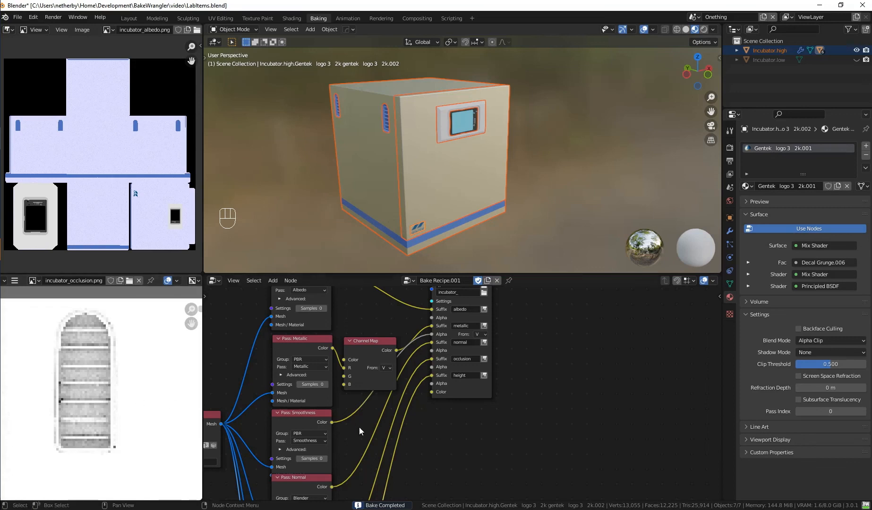
{"action": "scroll", "coordinate": [515, 338], "scroll_direction": "down", "scroll_amount": 1}
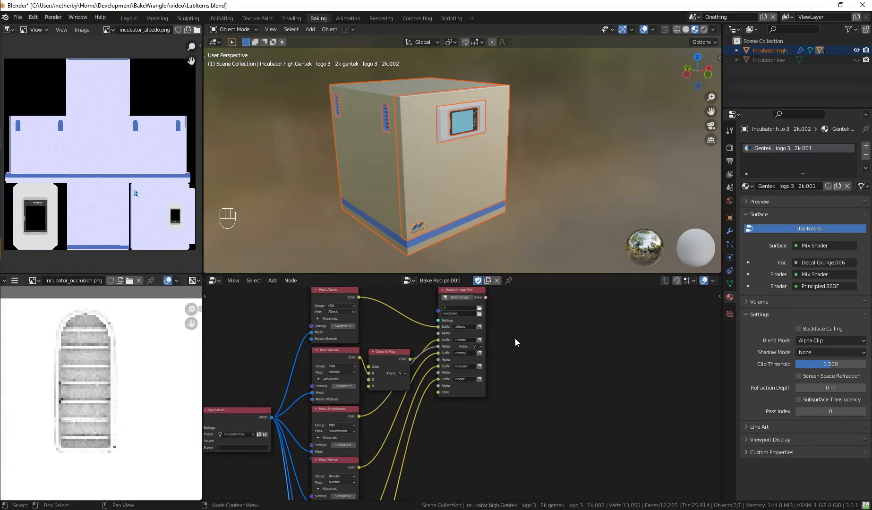